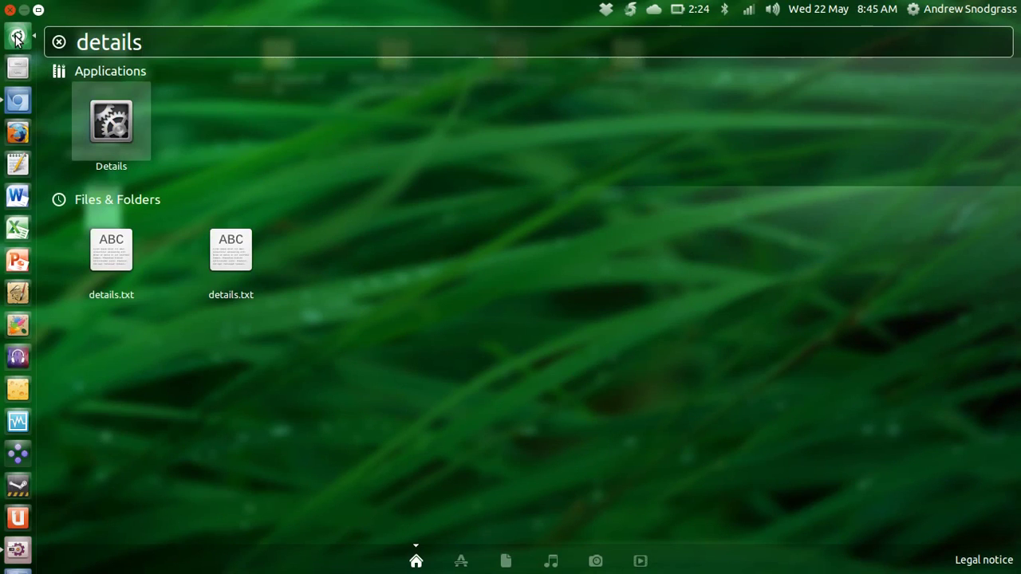
# Open the system Details overview and reposition its window near the upper middle of the desktop.
pyautogui.click(17, 40)
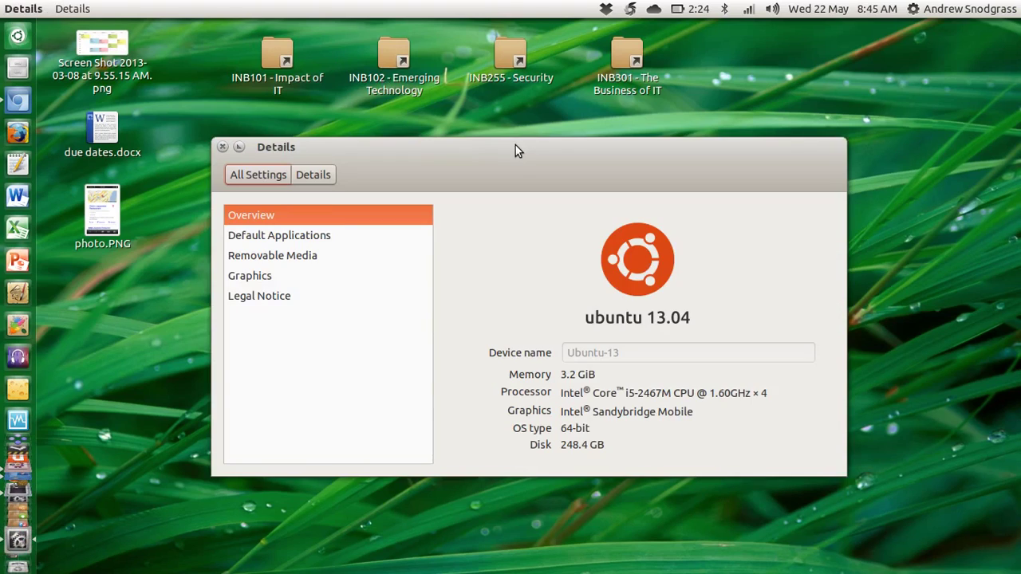
pyautogui.moveTo(516, 145); pyautogui.dragTo(495, 121)
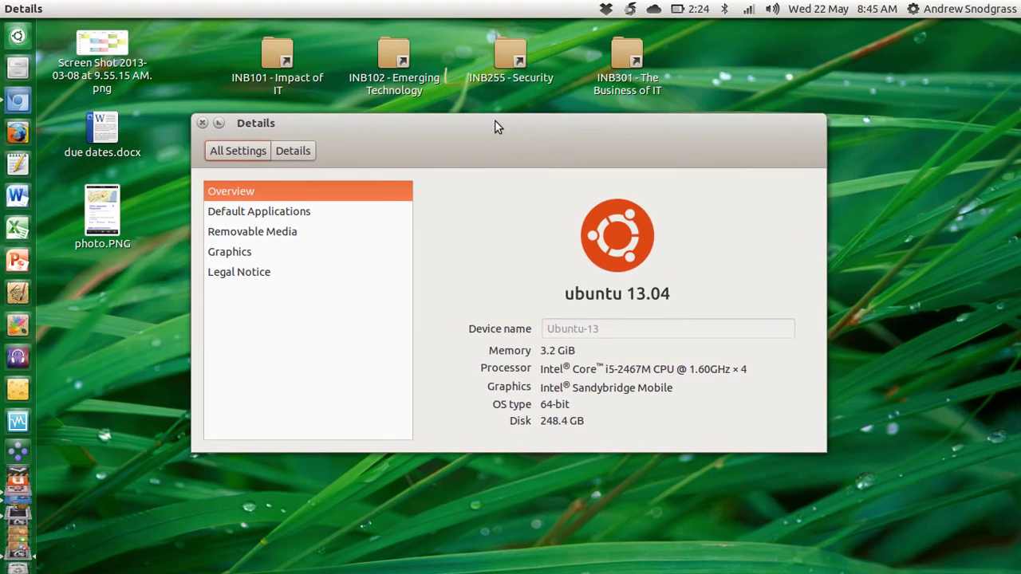
pyautogui.moveTo(495, 122); pyautogui.dragTo(553, 102)
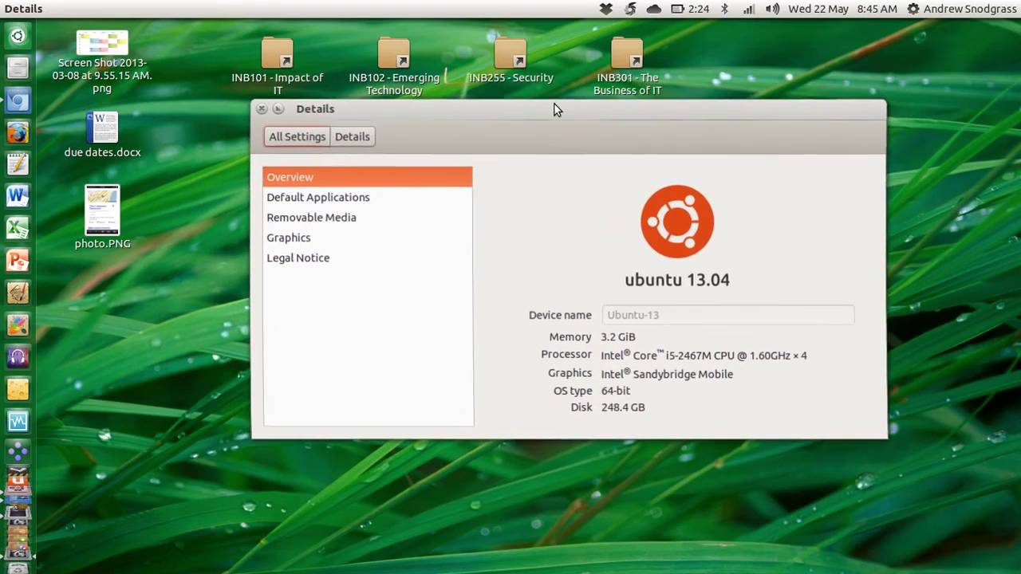
# Minimize the Details window and bring it back through the window switcher.
pyautogui.click(281, 113)
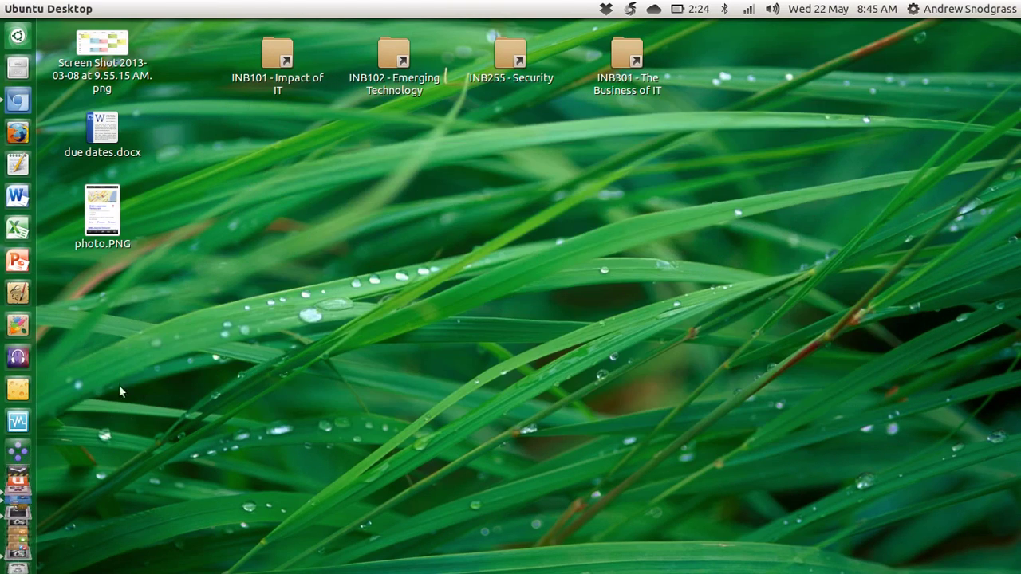
pyautogui.hotkey('alt', 'Tab')
pyautogui.hotkey('alt', 'Tab')
pyautogui.hotkey('alt', 'Tab')
pyautogui.hotkey('alt', 'Tab')
pyautogui.hotkey('alt', 'Tab')
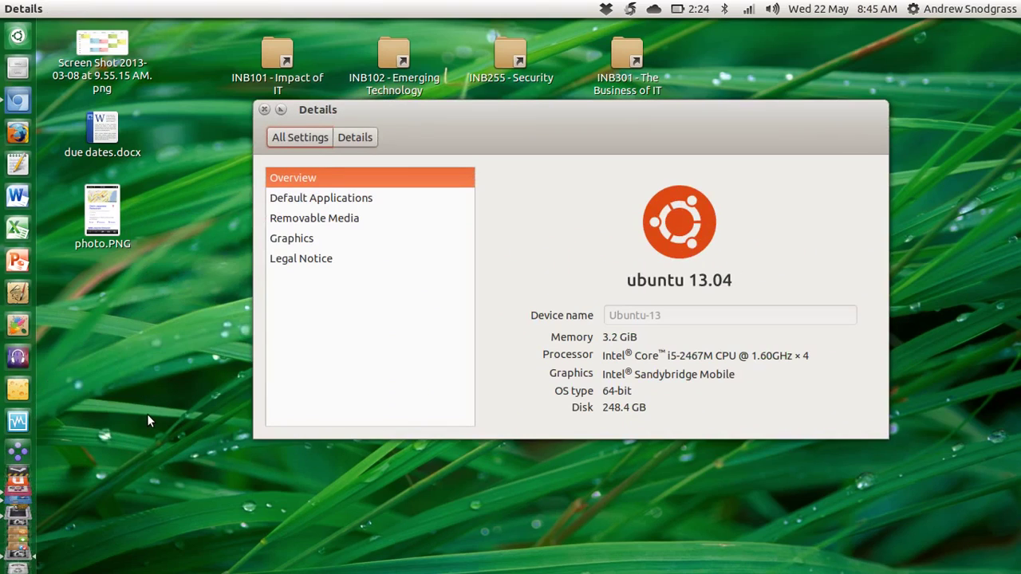
pyautogui.moveTo(552, 115); pyautogui.dragTo(523, 125)
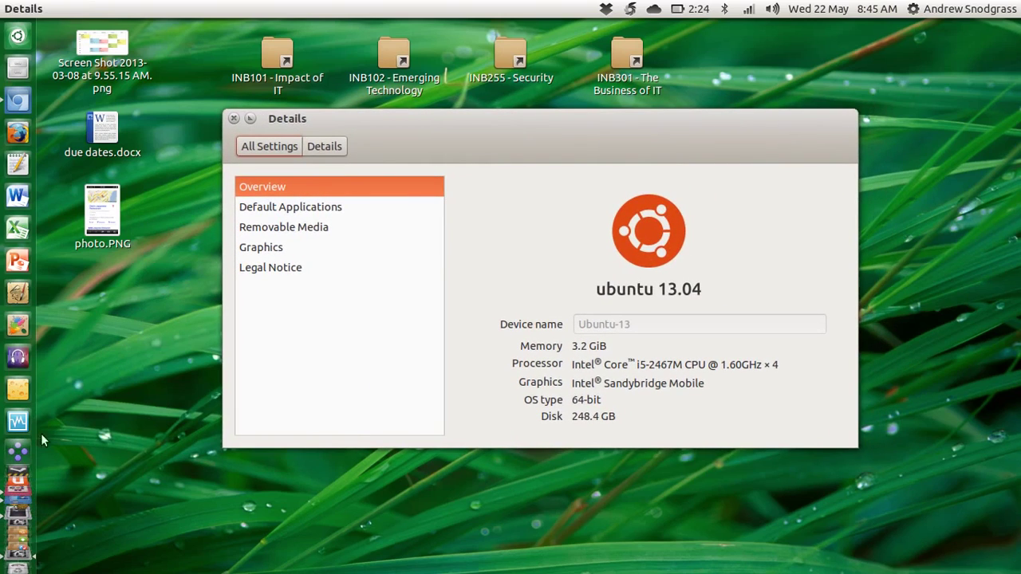
# Open Unity Tweak Tool and view all open windows in the window spread.
pyautogui.scroll(-5, 21, 367)
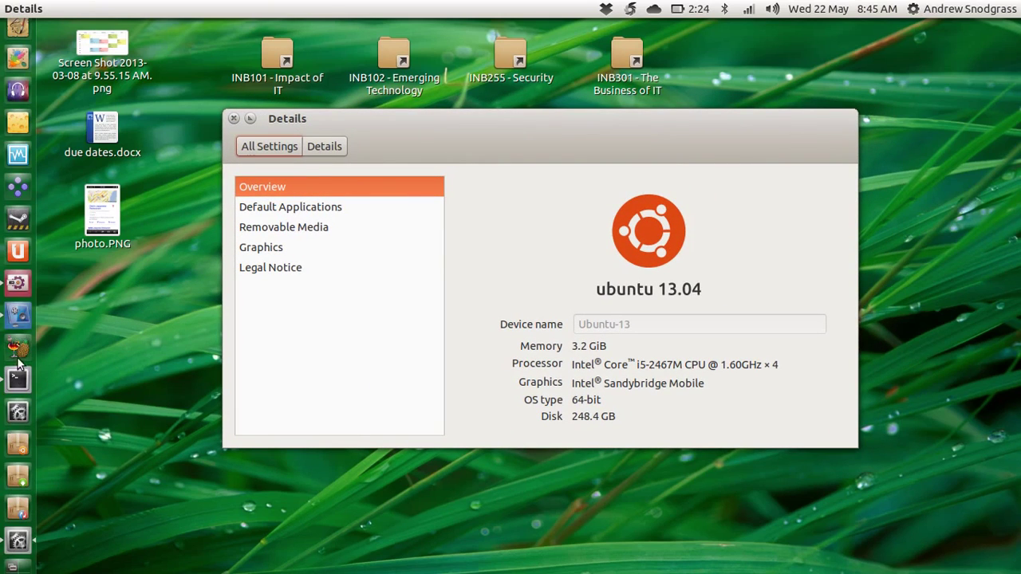
pyautogui.click(19, 284)
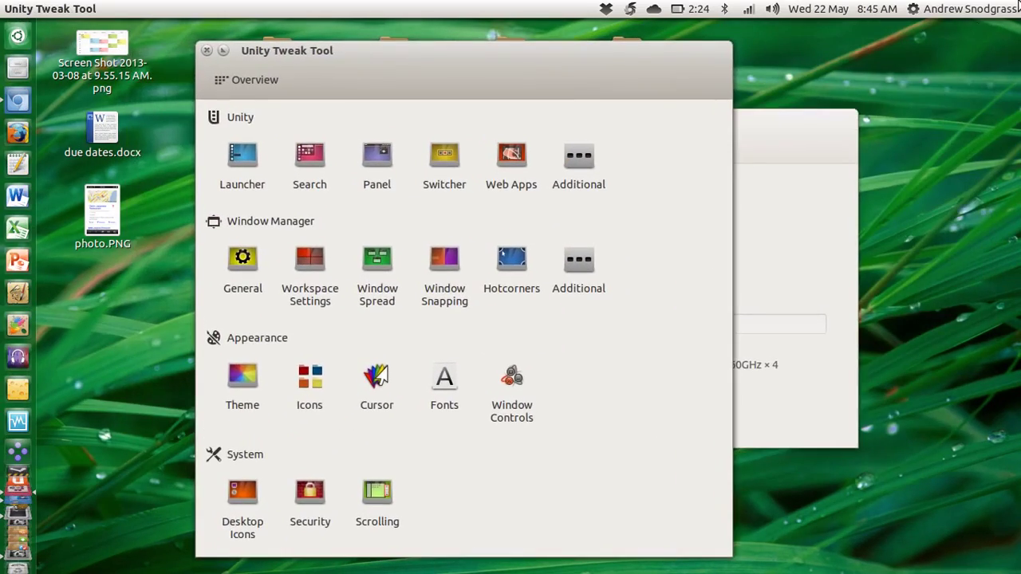
pyautogui.moveTo(1020, 2)
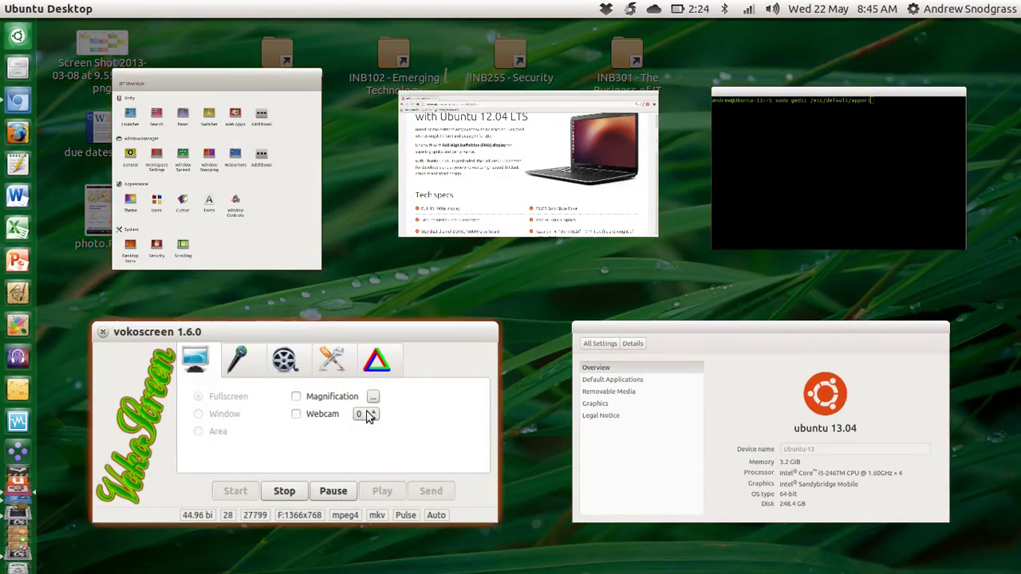
pyautogui.press('Escape')
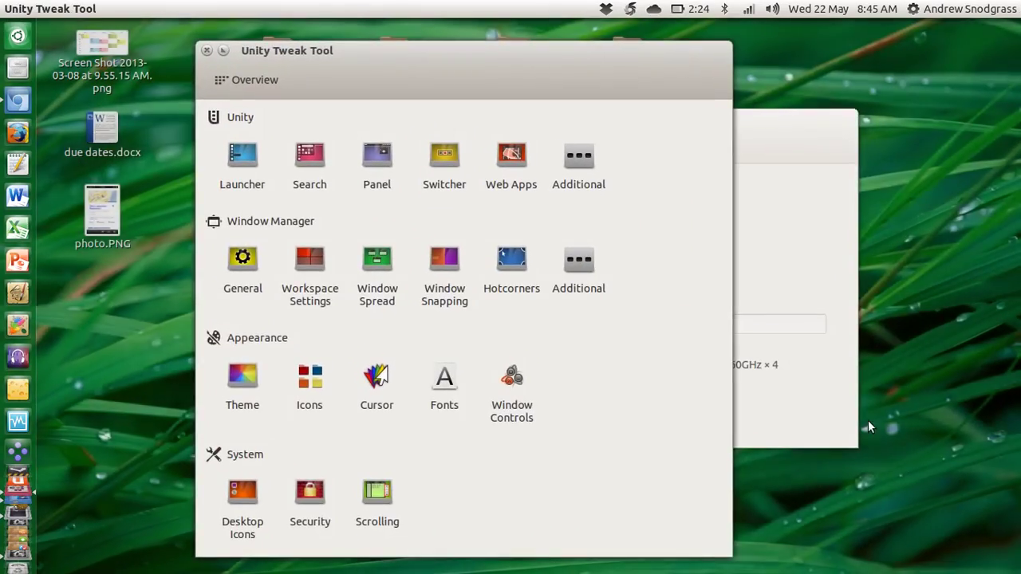
# Show the workspace overview and cycle the selection through all four workspaces.
pyautogui.press('super+s')
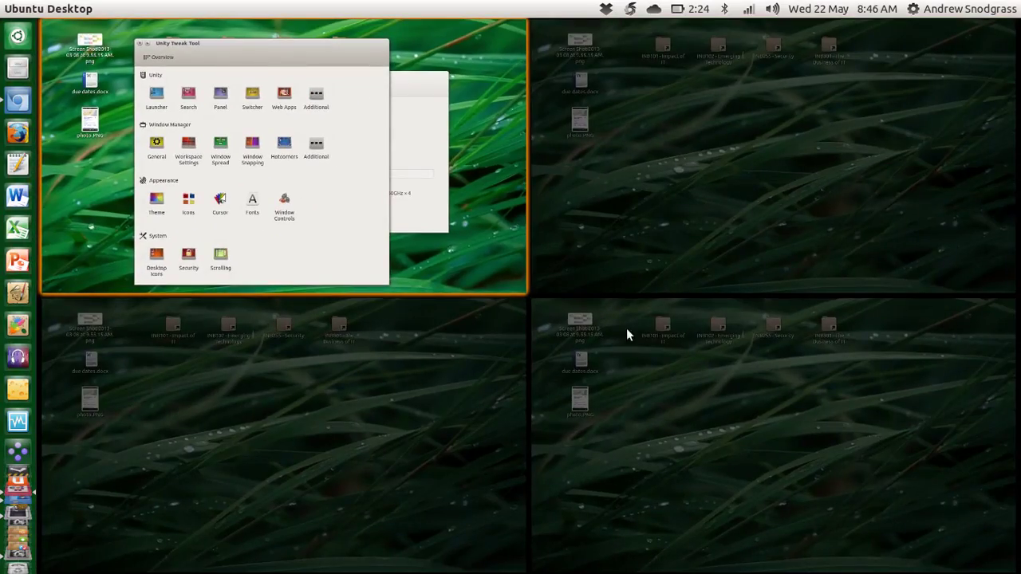
pyautogui.press('Down')
pyautogui.press('Right')
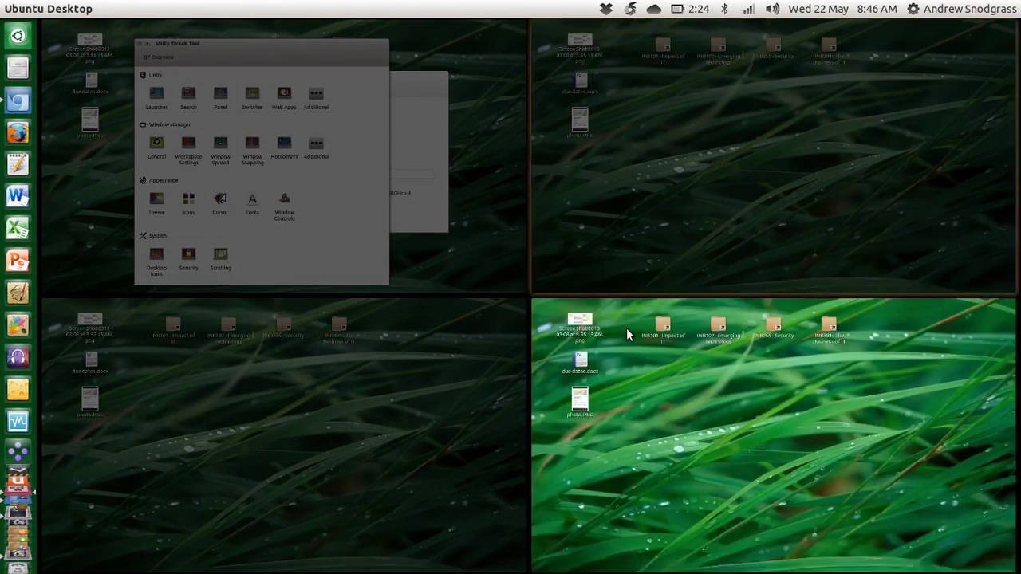
pyautogui.press('Up')
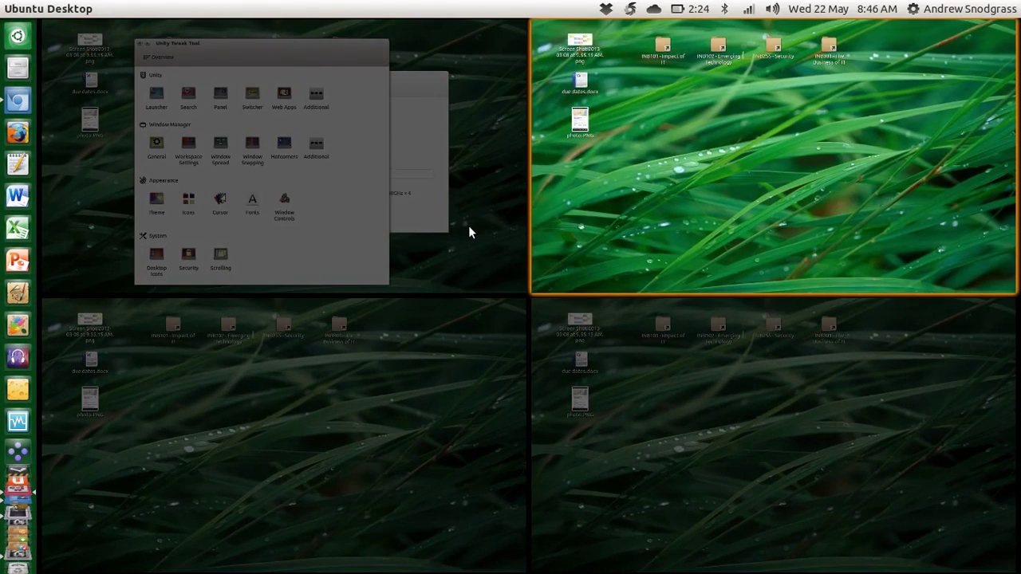
pyautogui.press('Left')
# Move the Unity Tweak Tool window to the lower-right workspace and the Details window to the lower-left one.
pyautogui.moveTo(312, 68); pyautogui.dragTo(793, 352)
pyautogui.moveTo(359, 73); pyautogui.dragTo(370, 383)
pyautogui.click(443, 357)
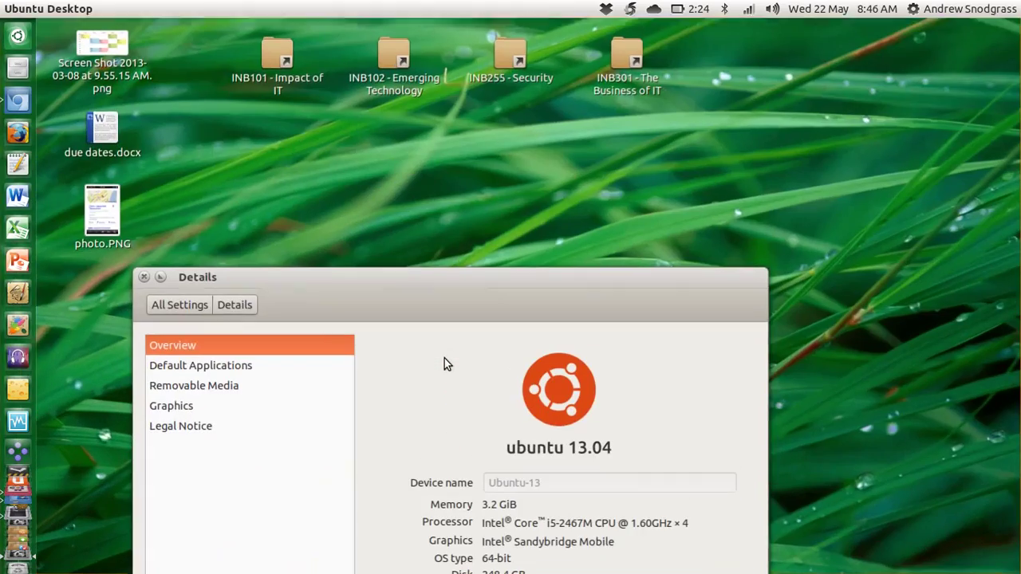
# Cycle through the four workspaces directly from the desktop, ending on the one holding Unity Tweak Tool.
pyautogui.hotkey('ctrl', 'alt', 'Right')
pyautogui.hotkey('ctrl', 'alt', 'Up')
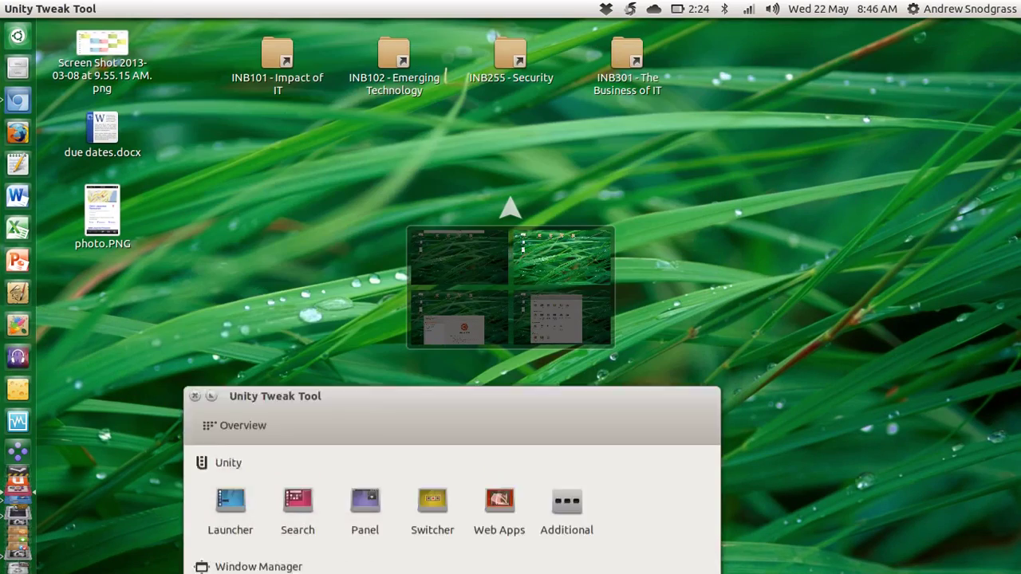
pyautogui.hotkey('ctrl', 'alt', 'Left')
pyautogui.hotkey('ctrl', 'alt', 'Down')
pyautogui.hotkey('ctrl', 'alt', 'Right')
pyautogui.hotkey('ctrl', 'alt', 'Up')
pyautogui.hotkey('ctrl', 'alt', 'Left')
pyautogui.hotkey('ctrl', 'alt', 'Down')
pyautogui.hotkey('ctrl', 'alt', 'Right')
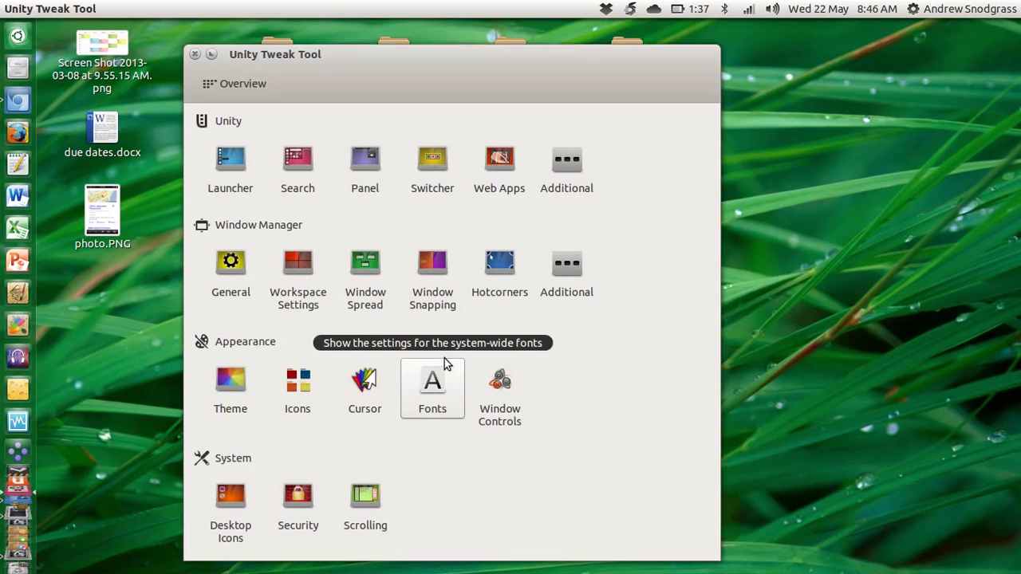
# Move the Unity Tweak Tool and Details windows back to the upper-left workspace and return to it.
pyautogui.press('super+s')
pyautogui.moveTo(722, 375); pyautogui.dragTo(299, 107)
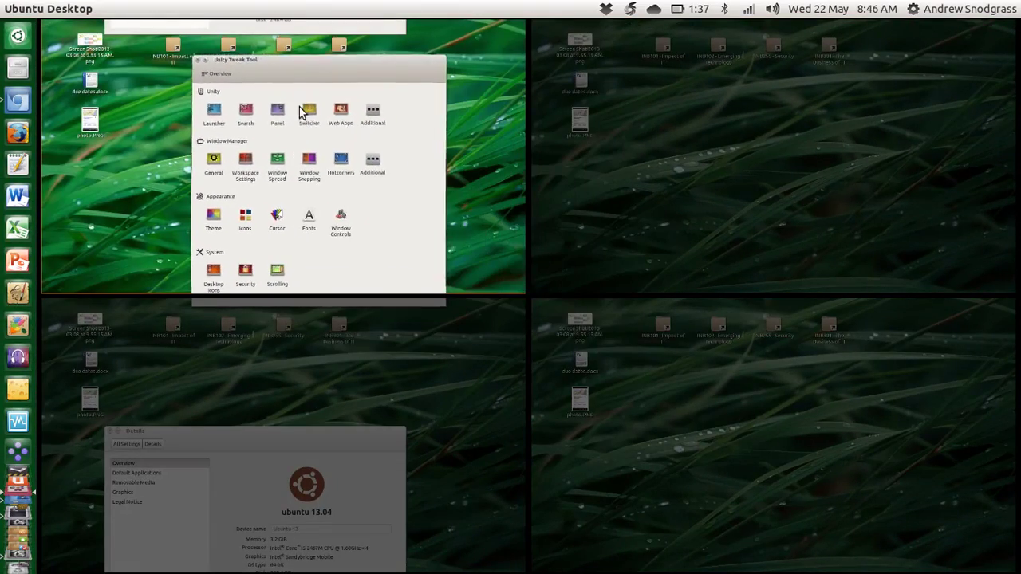
pyautogui.moveTo(272, 489); pyautogui.dragTo(275, 152)
pyautogui.click(275, 146)
pyautogui.moveTo(534, 112); pyautogui.dragTo(423, 51)
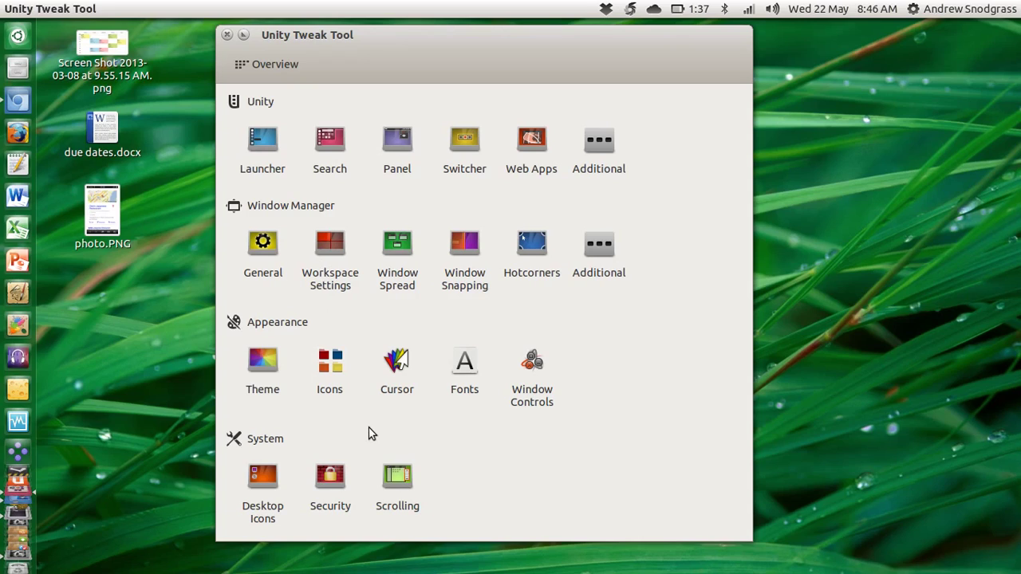
# Examine the GTK theme and icon theme settings in Unity Tweak Tool, and close it.
pyautogui.click(277, 367)
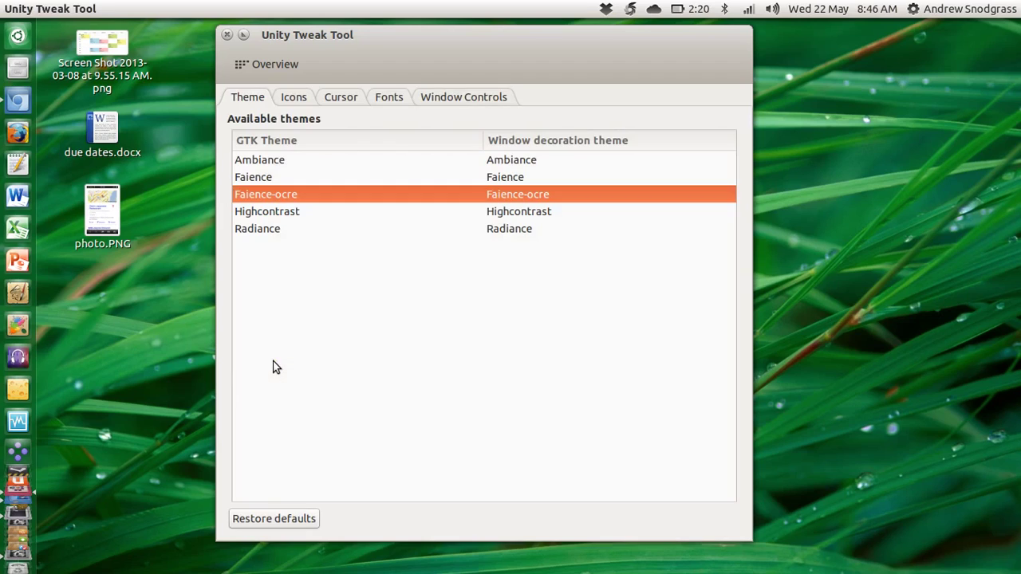
pyautogui.click(303, 104)
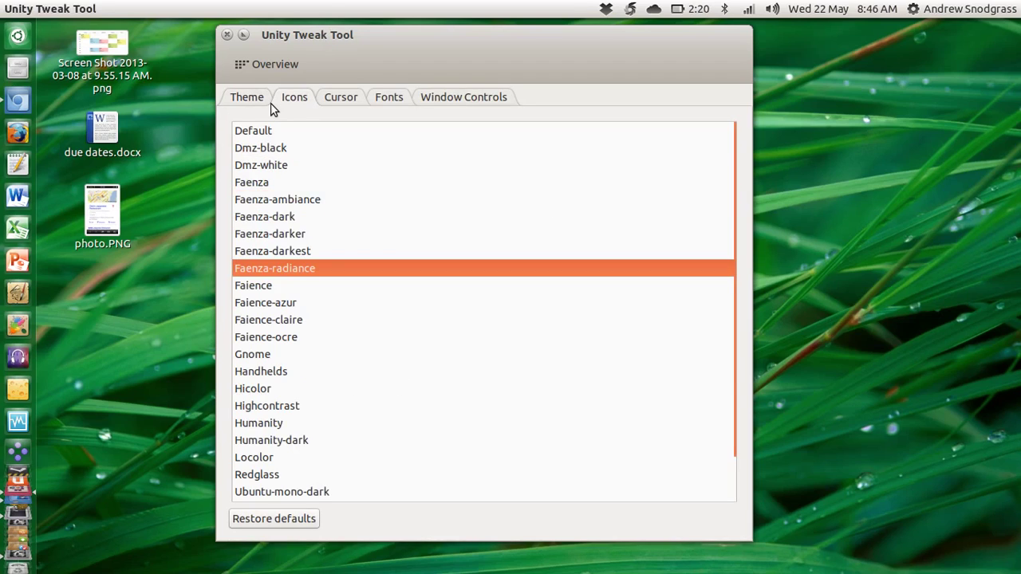
pyautogui.click(257, 102)
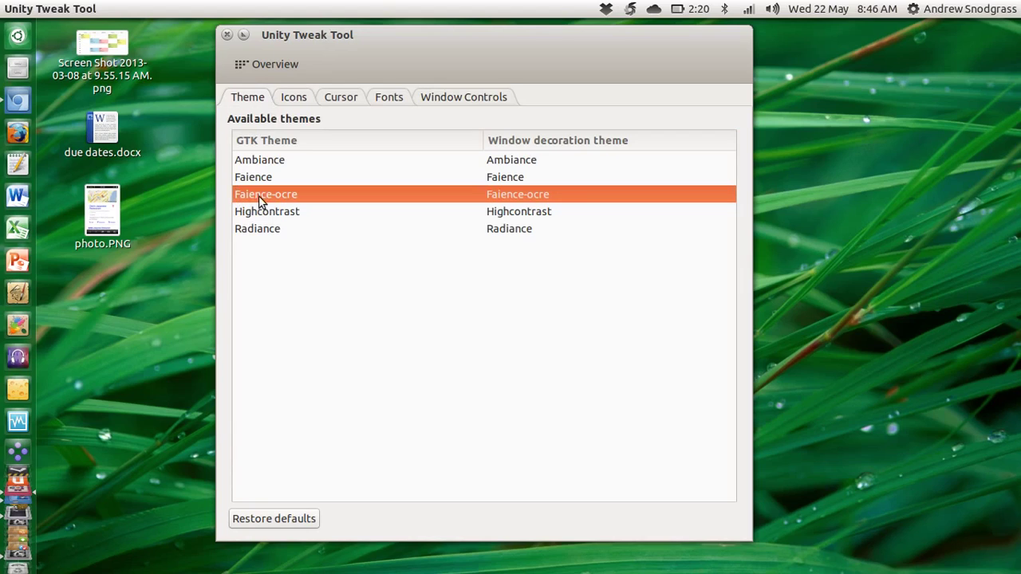
pyautogui.click(296, 103)
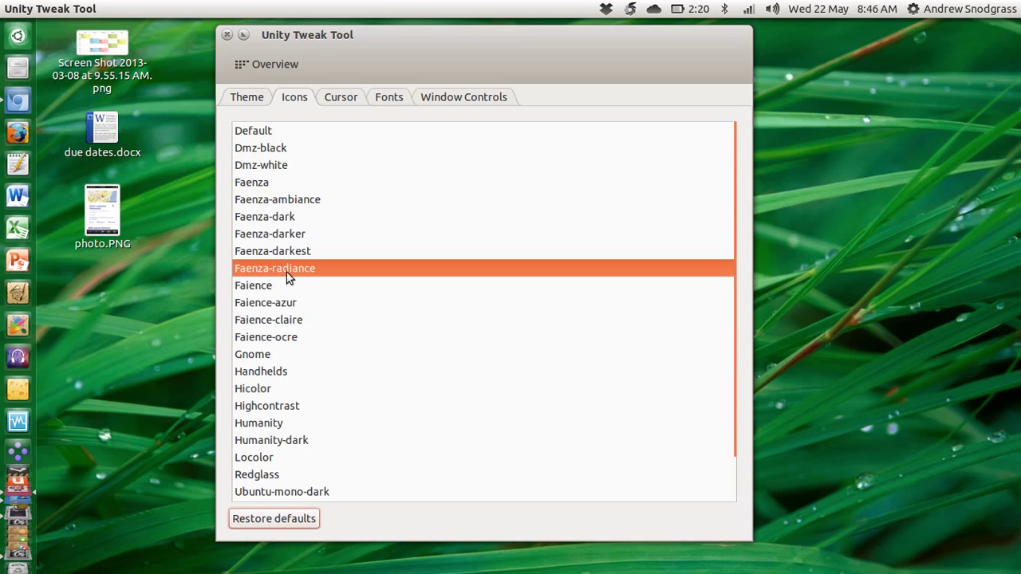
pyautogui.click(227, 36)
# Switch to Chromium, search for nooblab in a new tab and open the Noobslab website.
pyautogui.click(18, 100)
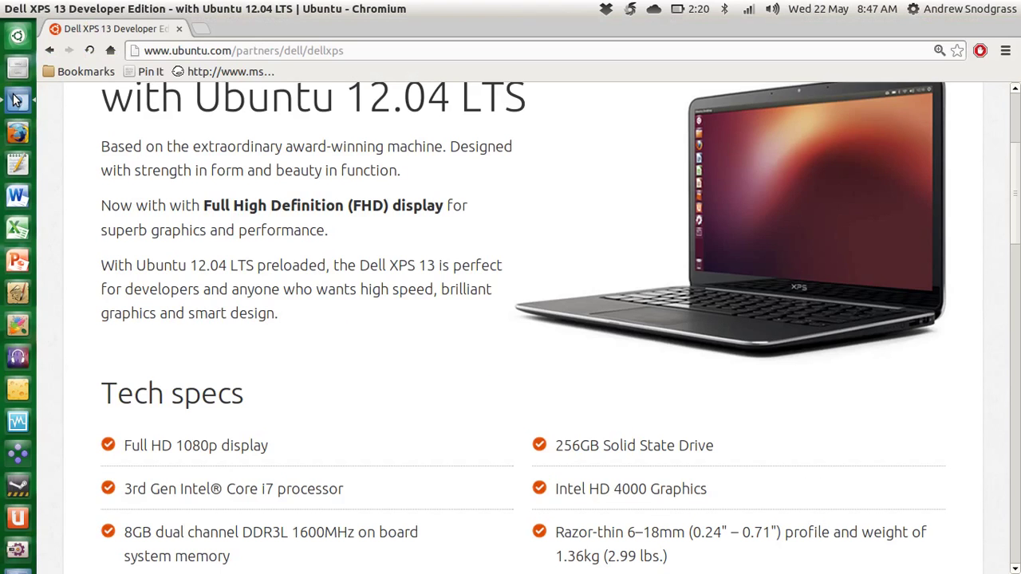
pyautogui.hotkey('ctrl', 't')
pyautogui.write('b')
pyautogui.press('BackSpace')
pyautogui.write('noob')
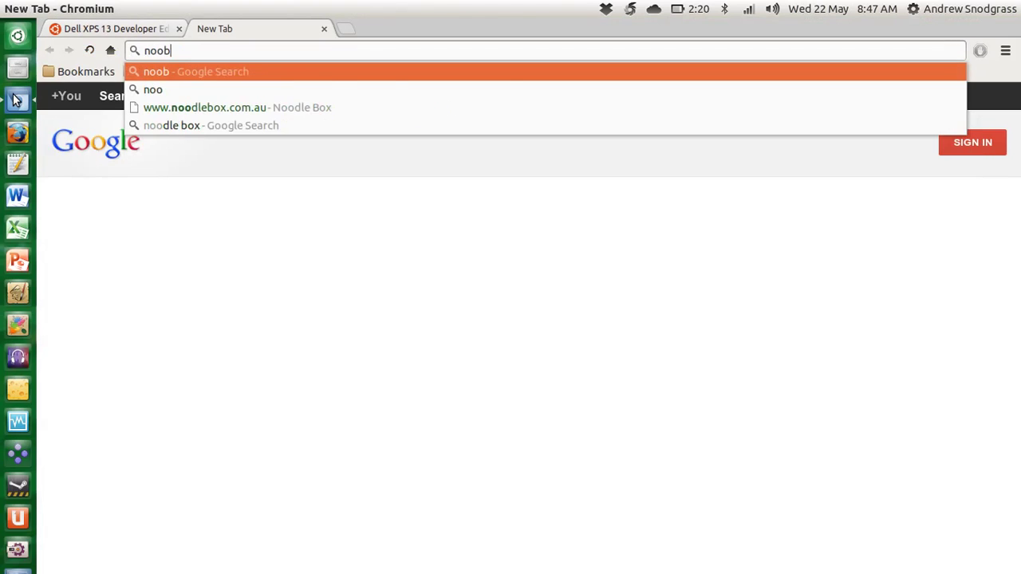
pyautogui.write('lab')
pyautogui.press('Return')
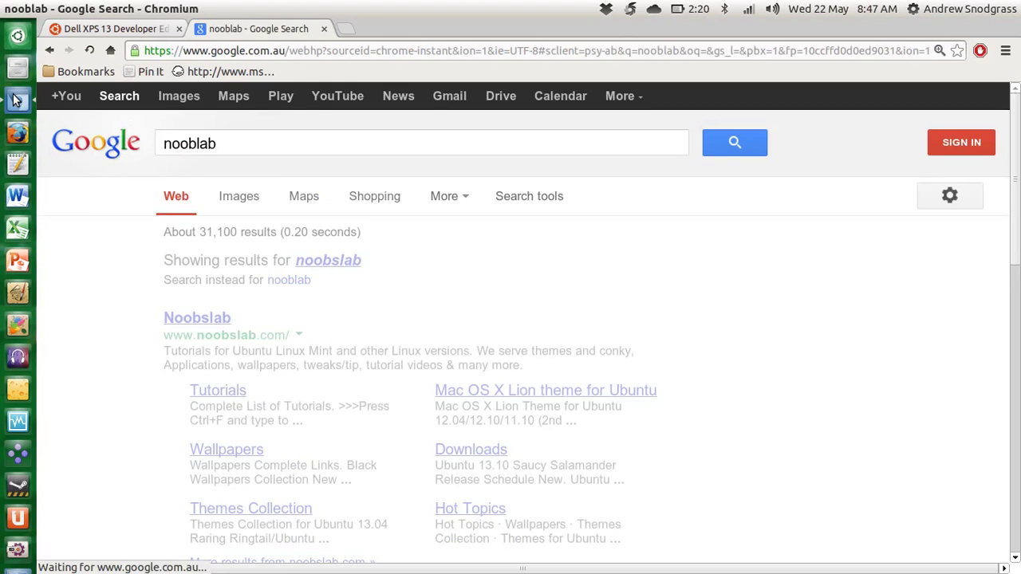
pyautogui.click(209, 323)
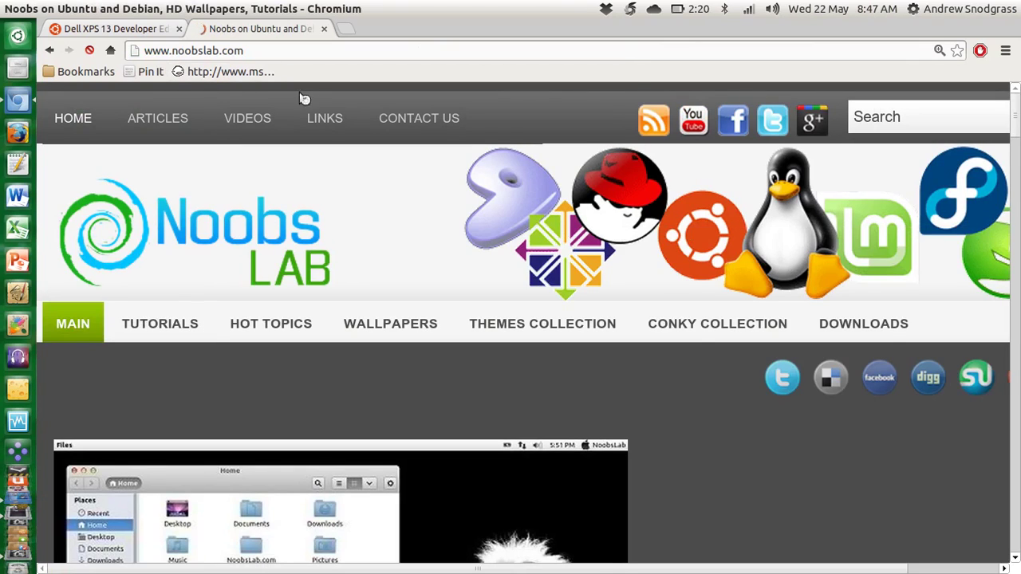
# Open the Faience theme (GTK 3 and Gnome Shell) page from the site's Themes Collection.
pyautogui.click(509, 322)
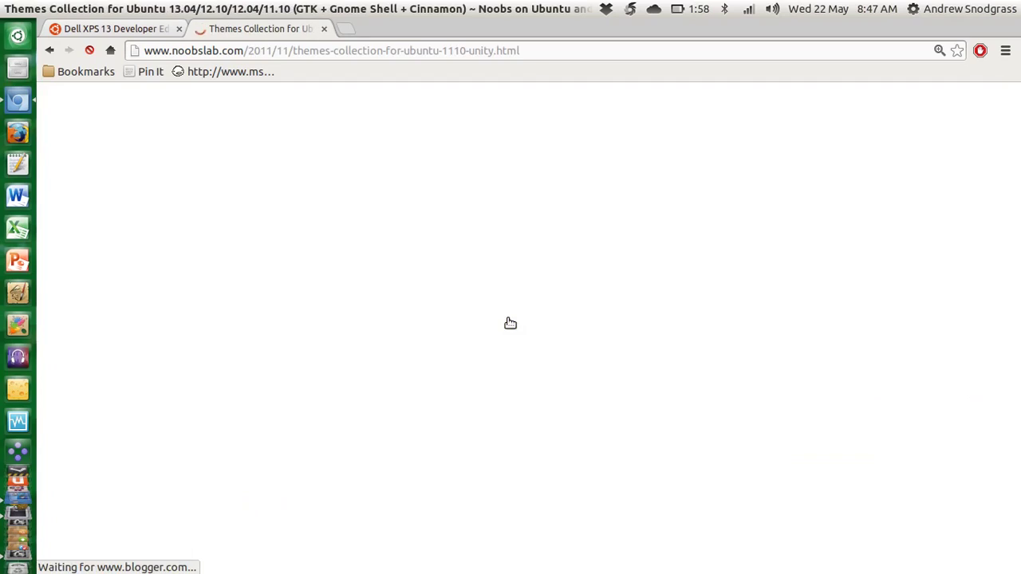
pyautogui.scroll(-5, 509, 322)
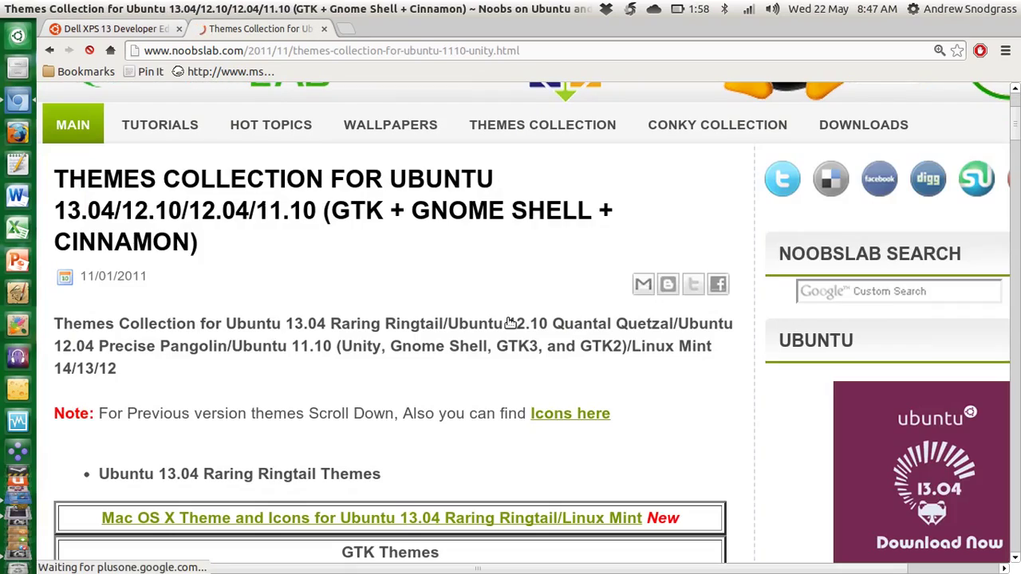
pyautogui.scroll(-4, 509, 323)
pyautogui.scroll(-2, 510, 324)
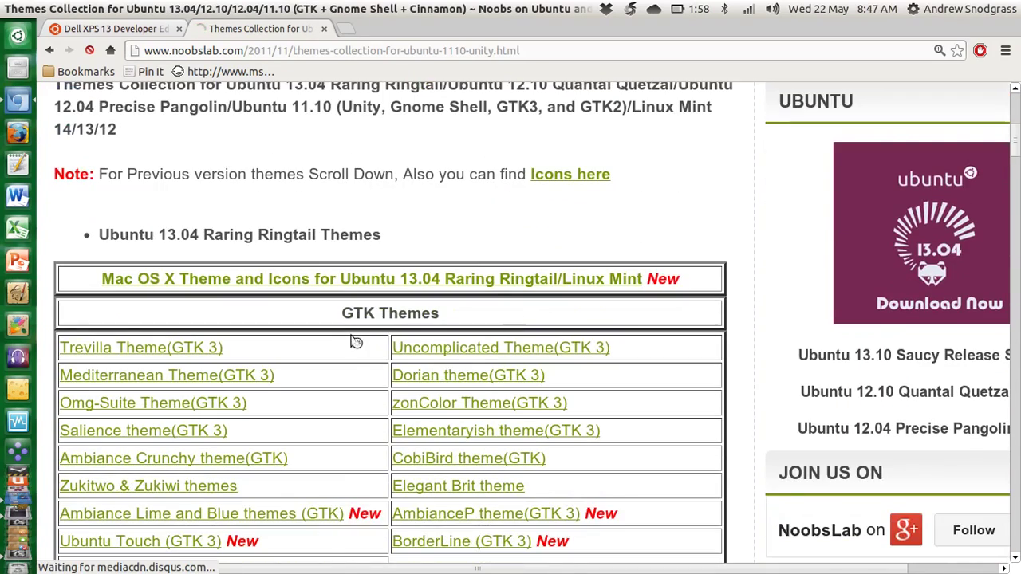
pyautogui.scroll(-3, 354, 340)
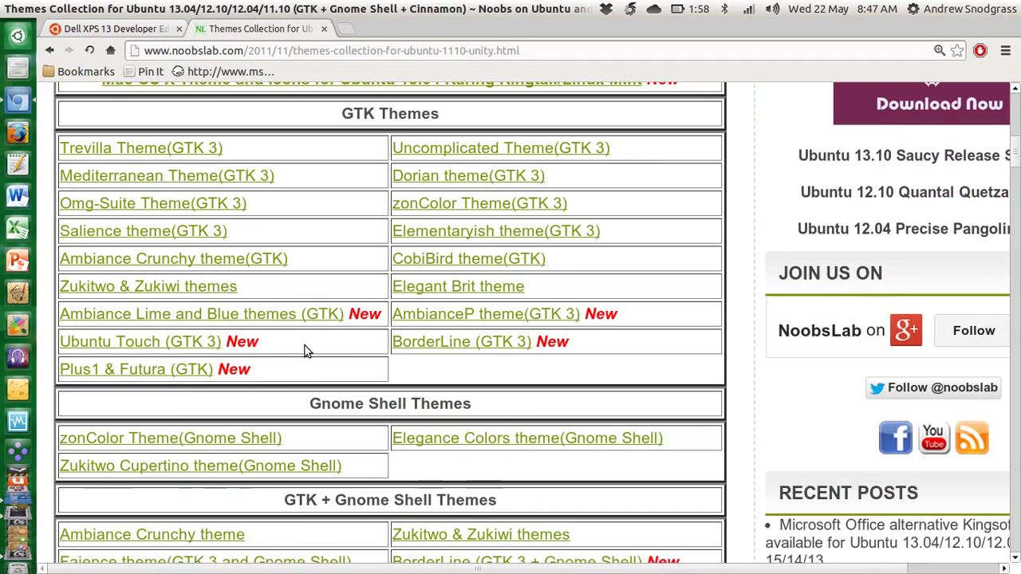
pyautogui.scroll(-2, 305, 351)
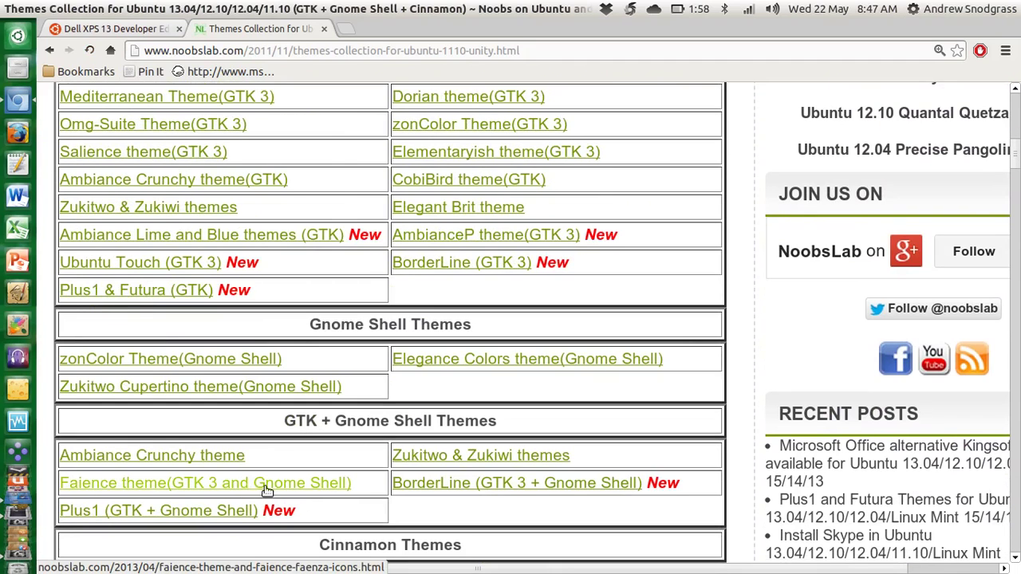
pyautogui.click(338, 486)
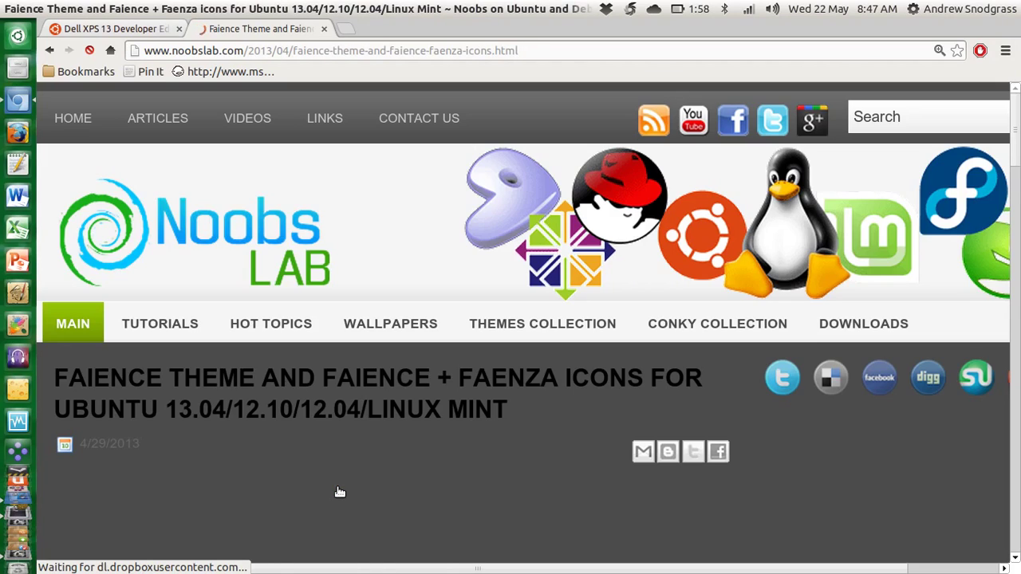
# Review the Faience theme page from its screenshots down to the terminal install commands, and close its tab.
pyautogui.scroll(-5, 356, 303)
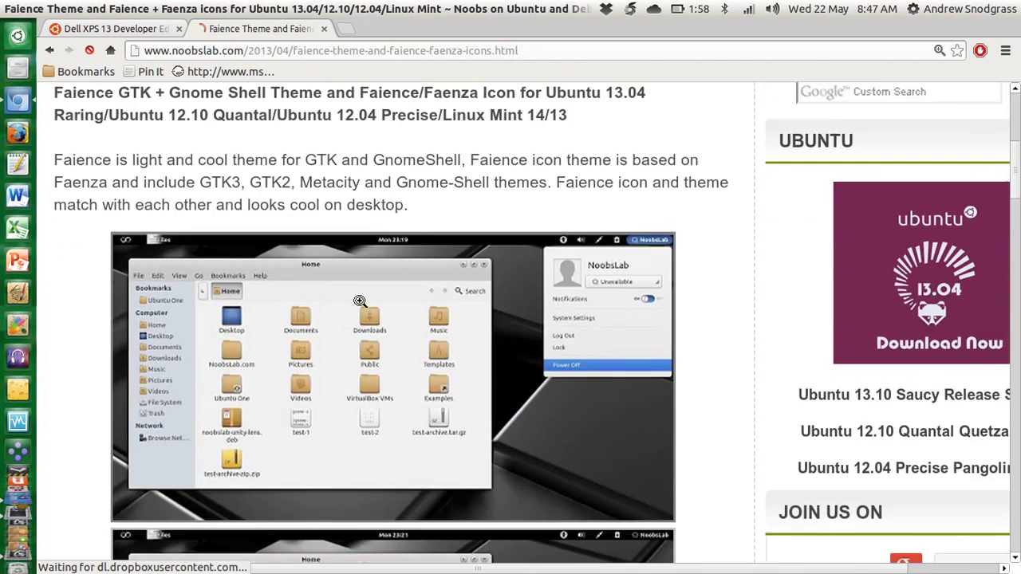
pyautogui.scroll(-12, 360, 300)
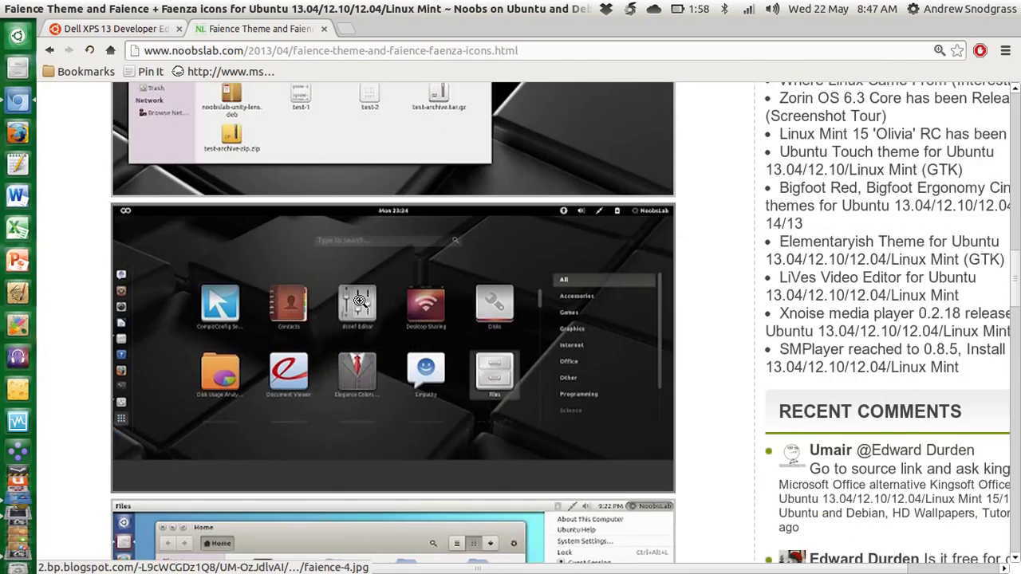
pyautogui.scroll(-3, 360, 301)
pyautogui.scroll(-5, 748, 360)
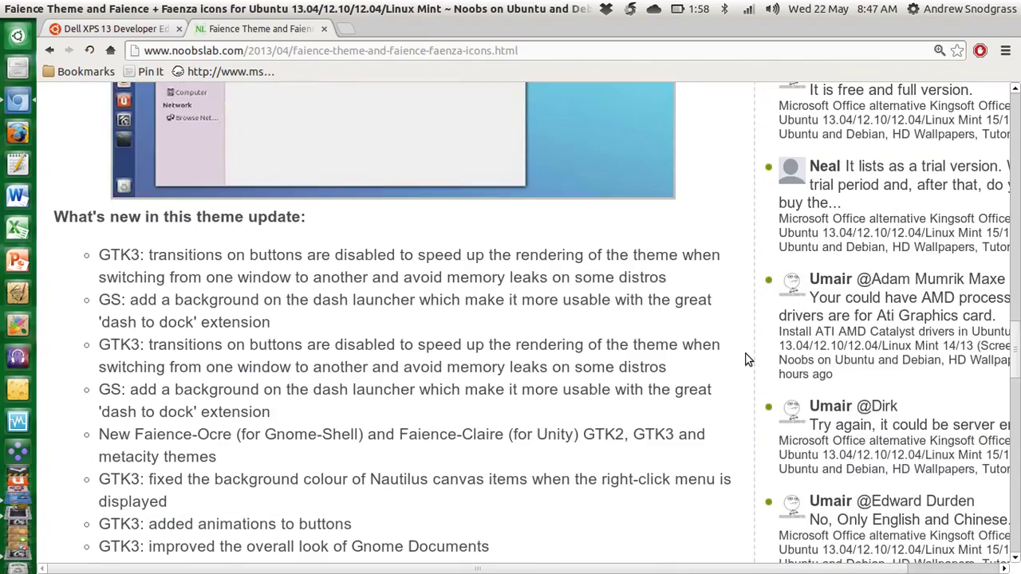
pyautogui.scroll(-4, 746, 359)
pyautogui.scroll(5, 749, 319)
pyautogui.scroll(-7, 751, 311)
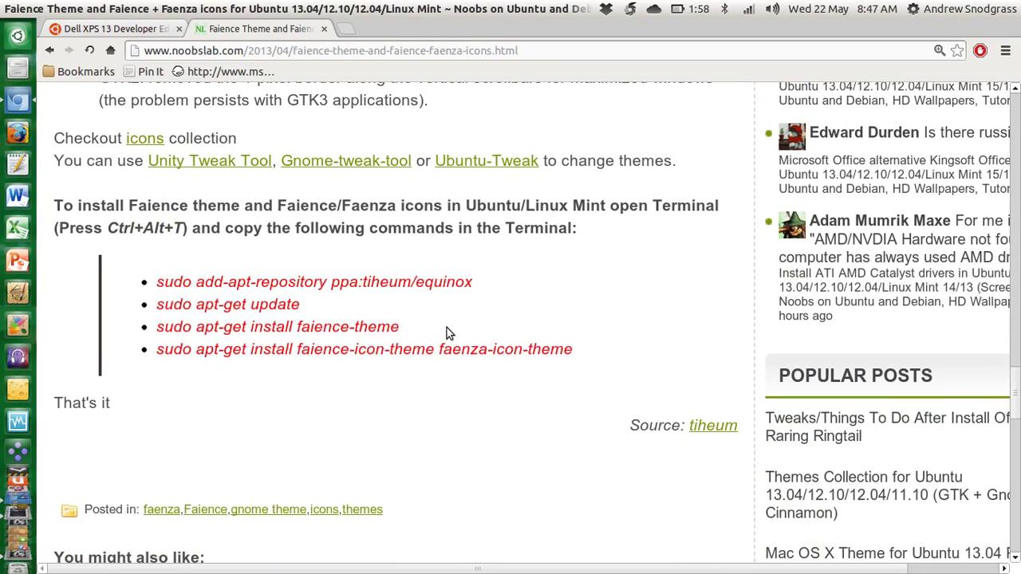
pyautogui.hotkey('ctrl', 'w')
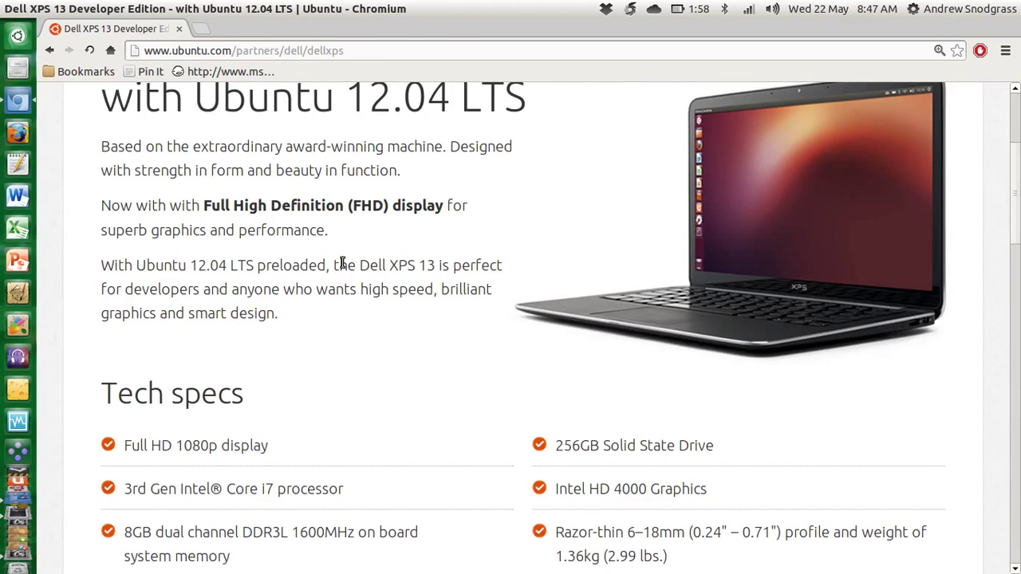
# Highlight the version number 12.04 in the Dell XPS 13 Developer Edition heading, and clear the selection.
pyautogui.scroll(4, 451, 371)
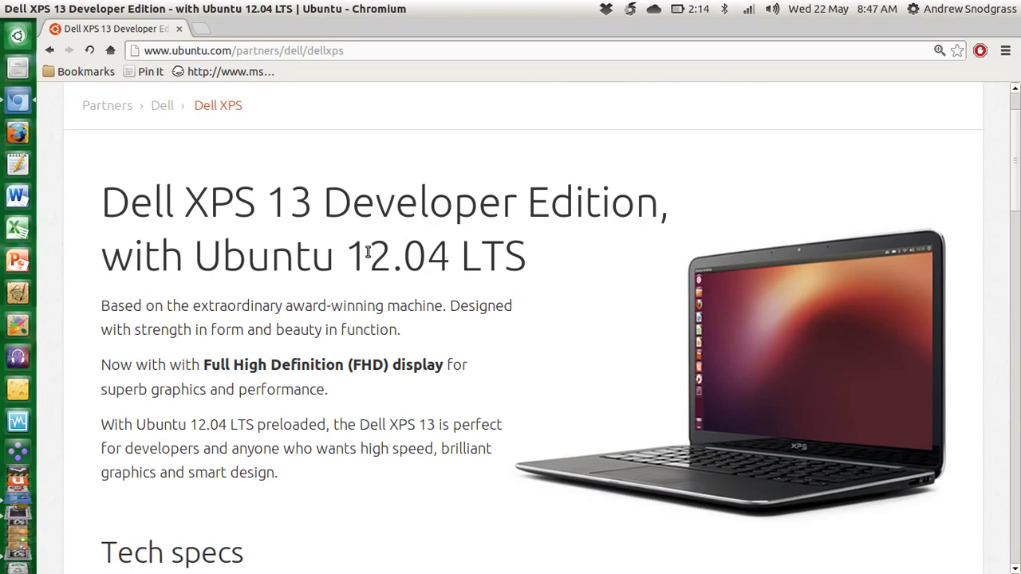
pyautogui.moveTo(347, 253); pyautogui.dragTo(449, 253)
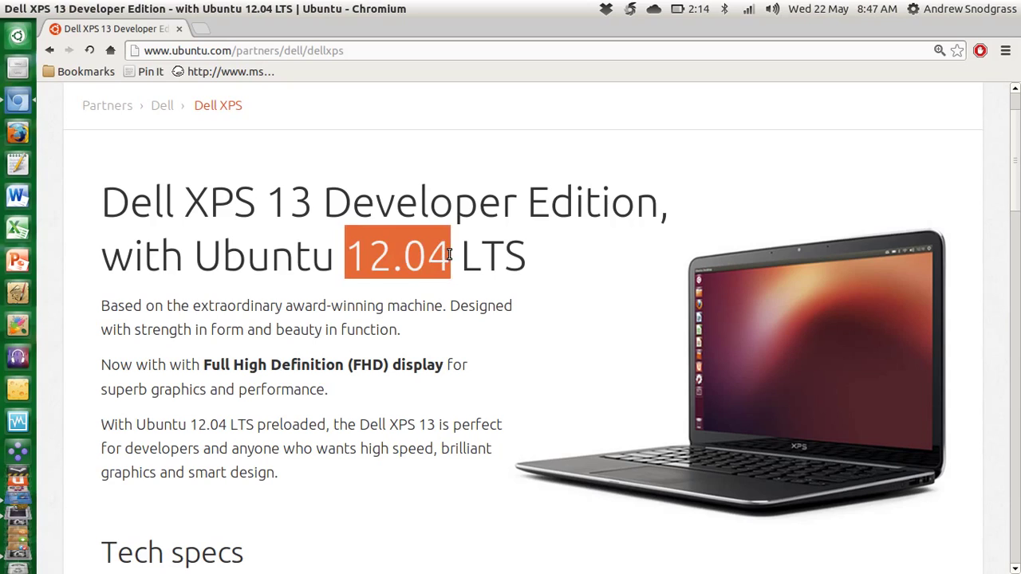
pyautogui.click(485, 323)
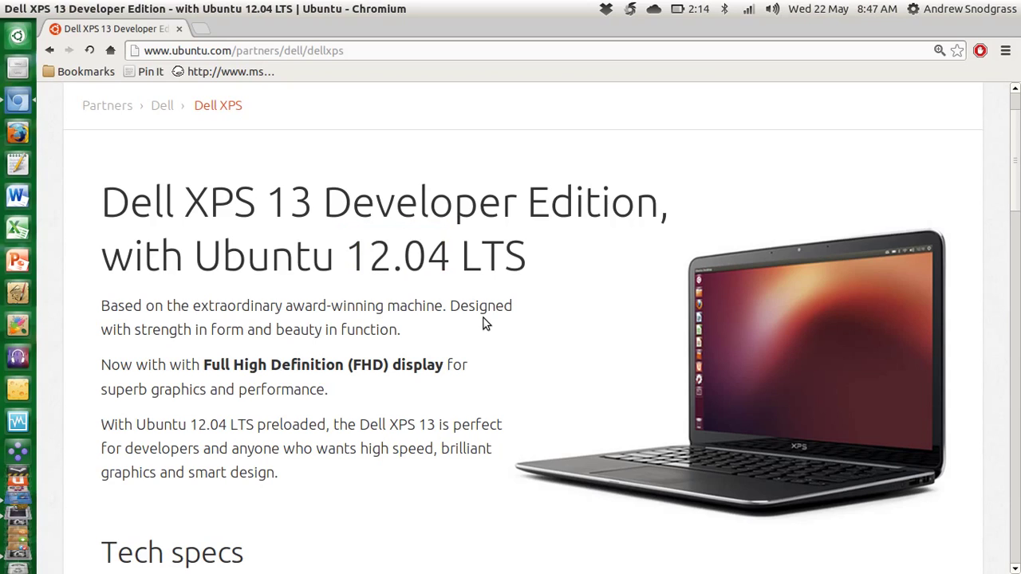
pyautogui.scroll(2, 485, 322)
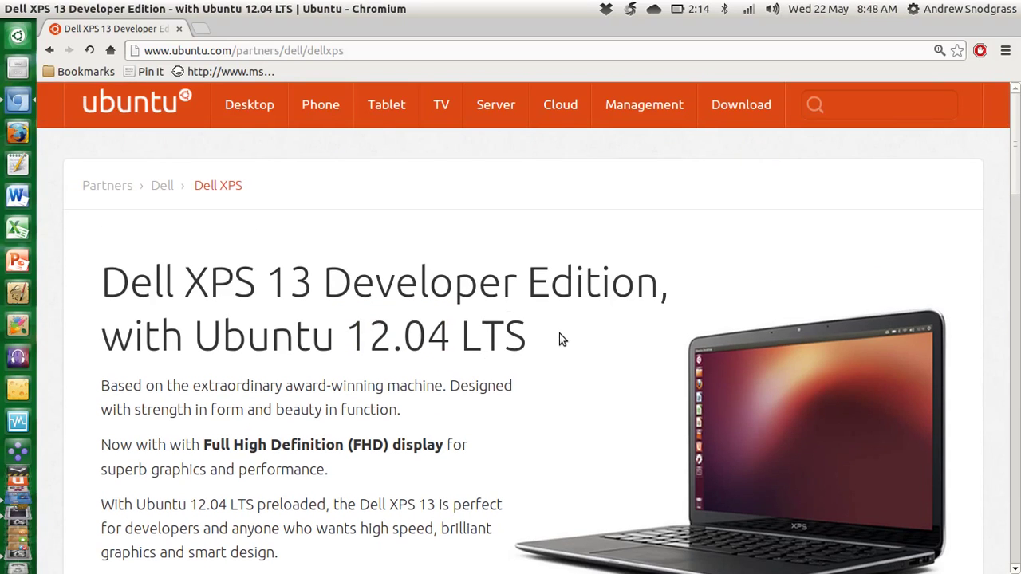
# Open the Ubuntu Desktop download page in a new tab and highlight the year 2017 in the 12.04 LTS support description.
pyautogui.middleClick(726, 117)
pyautogui.hotkey('ctrl', 'Tab')
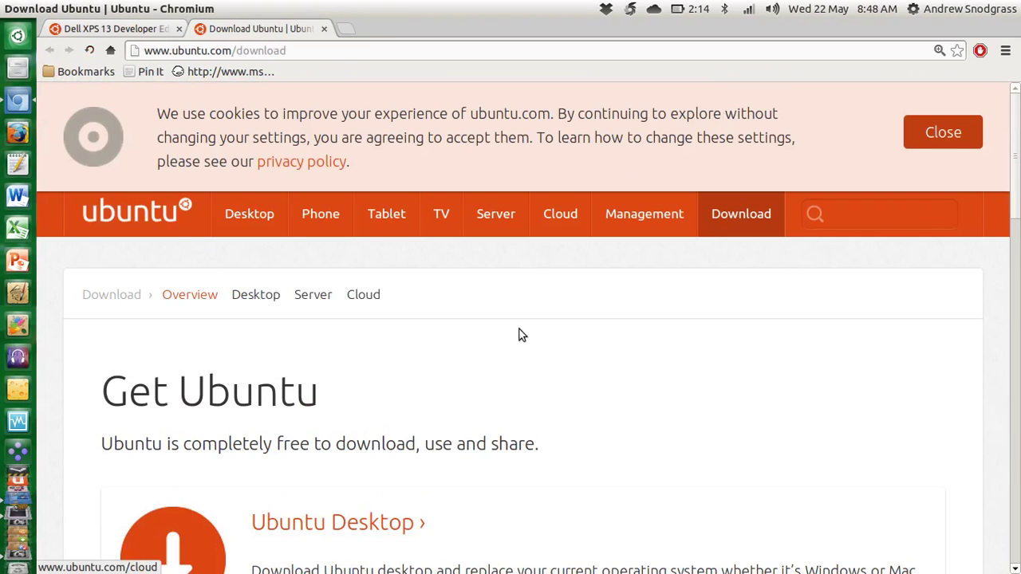
pyautogui.scroll(-1, 520, 339)
pyautogui.scroll(-4, 520, 339)
pyautogui.click(374, 323)
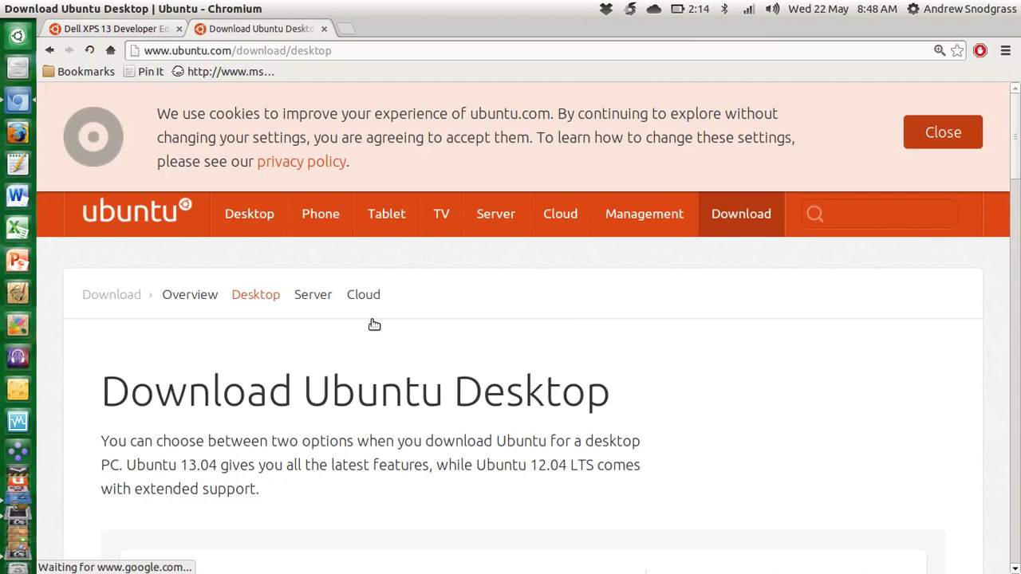
pyautogui.scroll(-10, 520, 314)
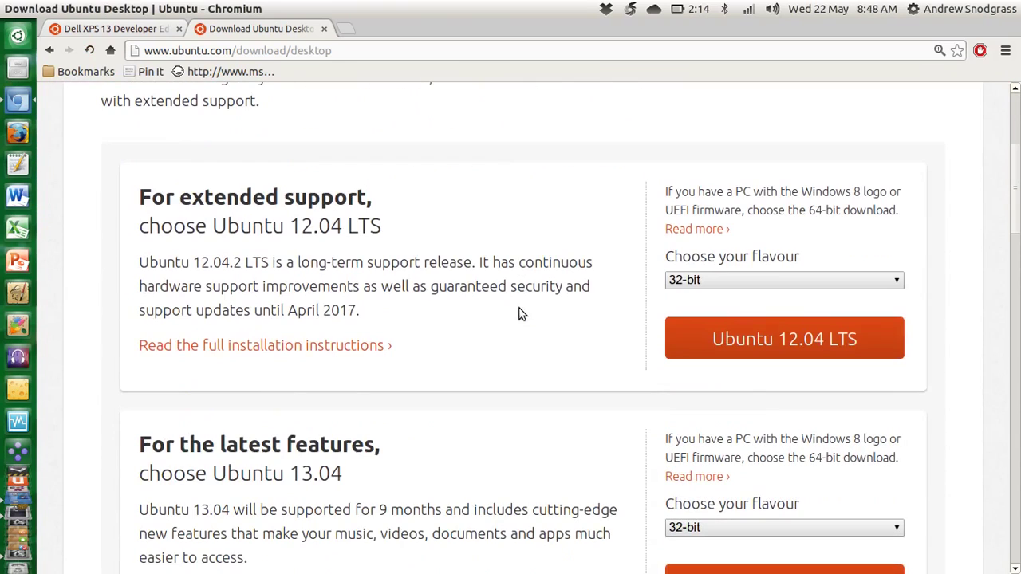
pyautogui.doubleClick(329, 313)
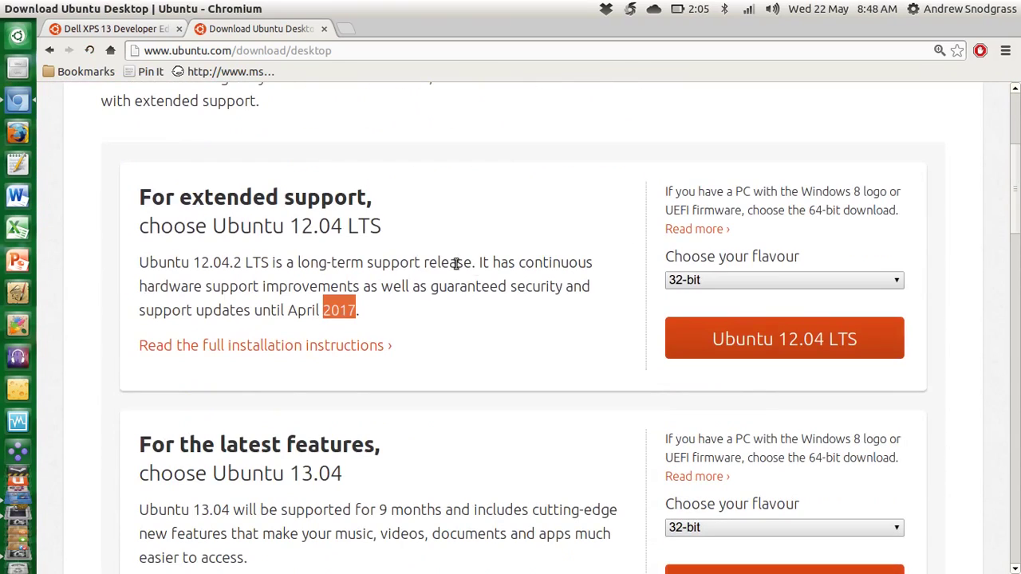
# Look through the browsing history in a new tab and open the Dell Australia site from it.
pyautogui.hotkey('ctrl', 'h')
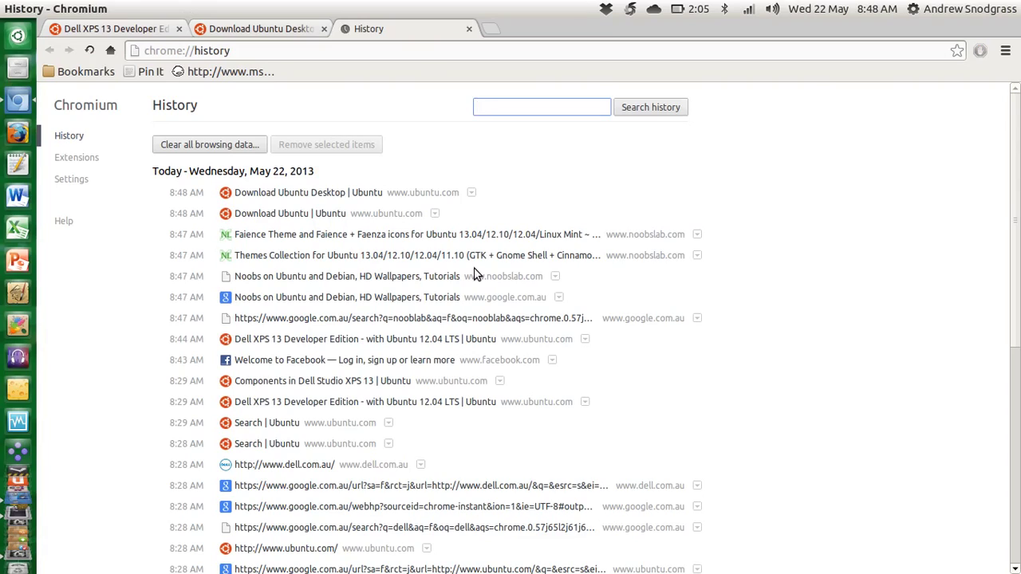
pyautogui.scroll(-10, 416, 281)
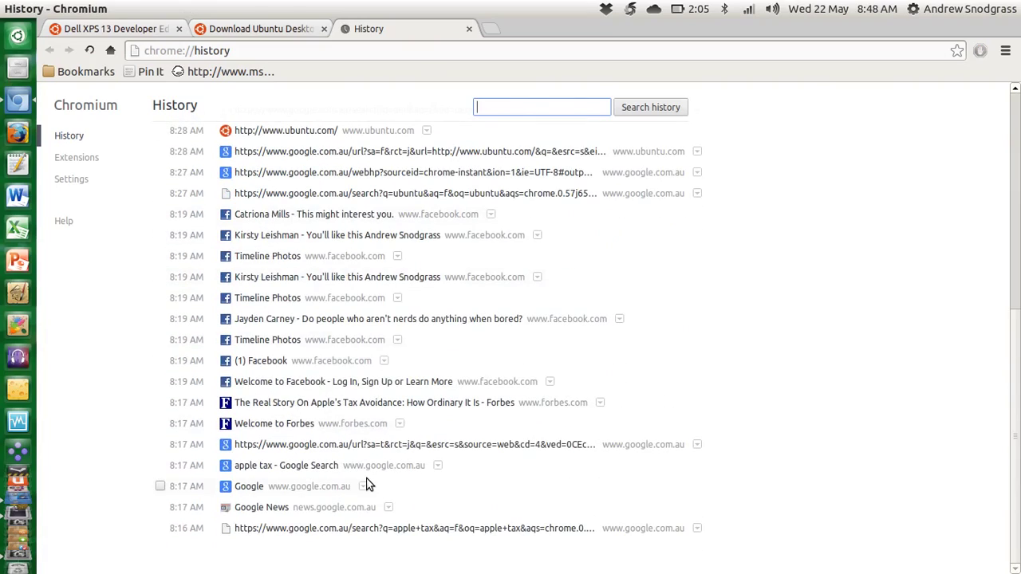
pyautogui.scroll(8, 365, 483)
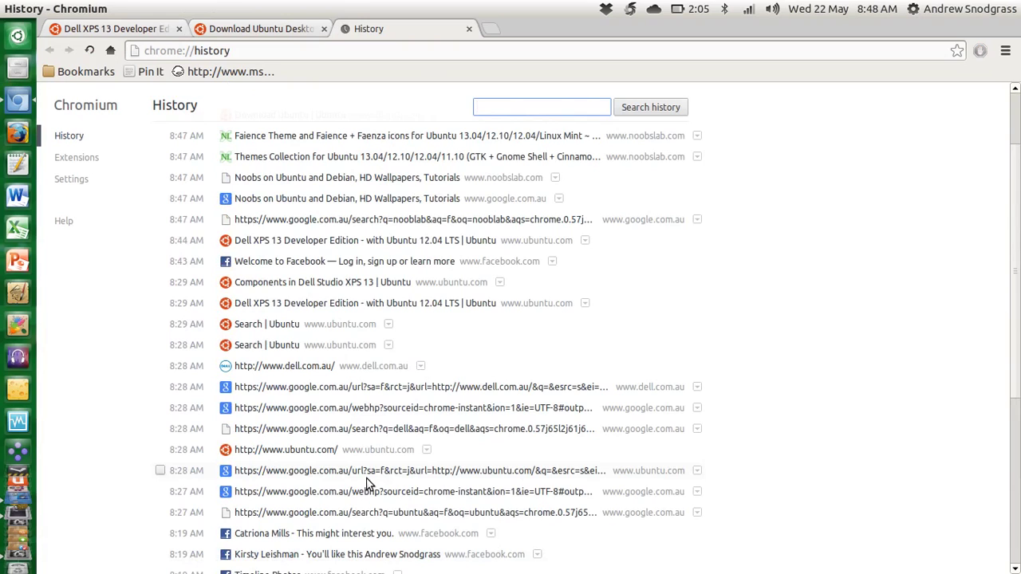
pyautogui.click(372, 388)
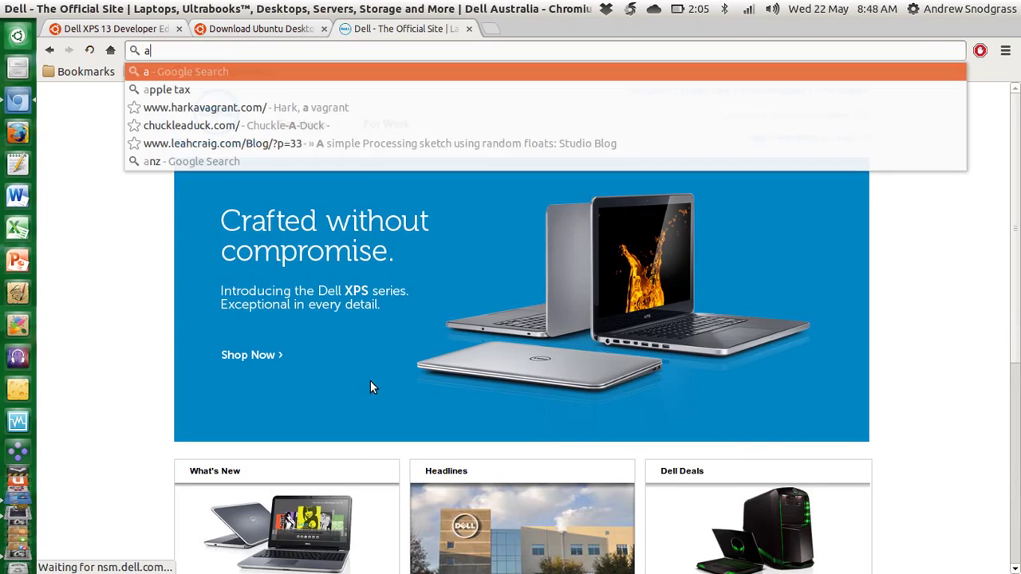
# Search for apple tax and open the Forbes article "The Real Story On Apple's Tax Avoidance", continuing past the welcome page.
pyautogui.write('apple tax')
pyautogui.press('Return')
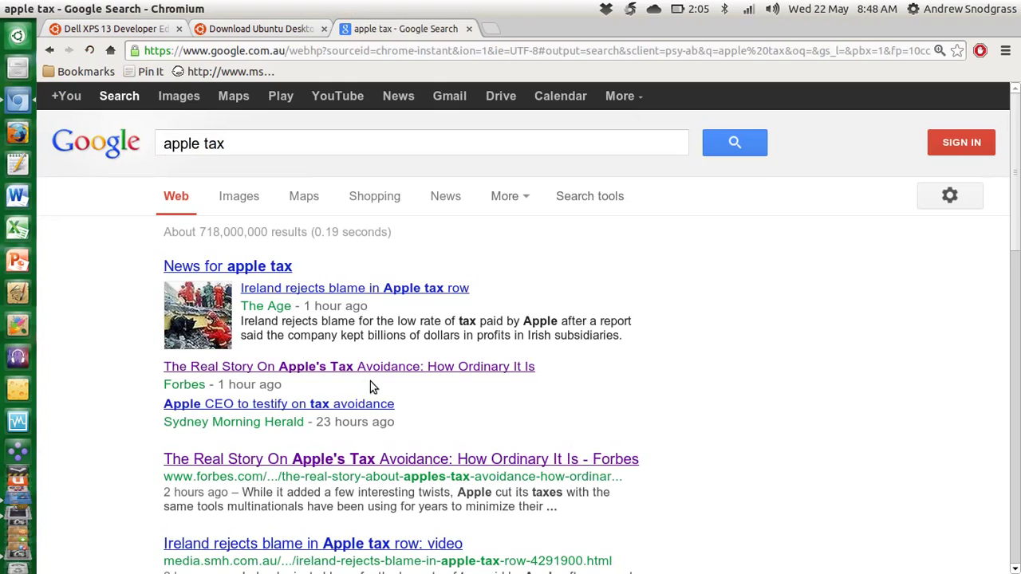
pyautogui.click(323, 369)
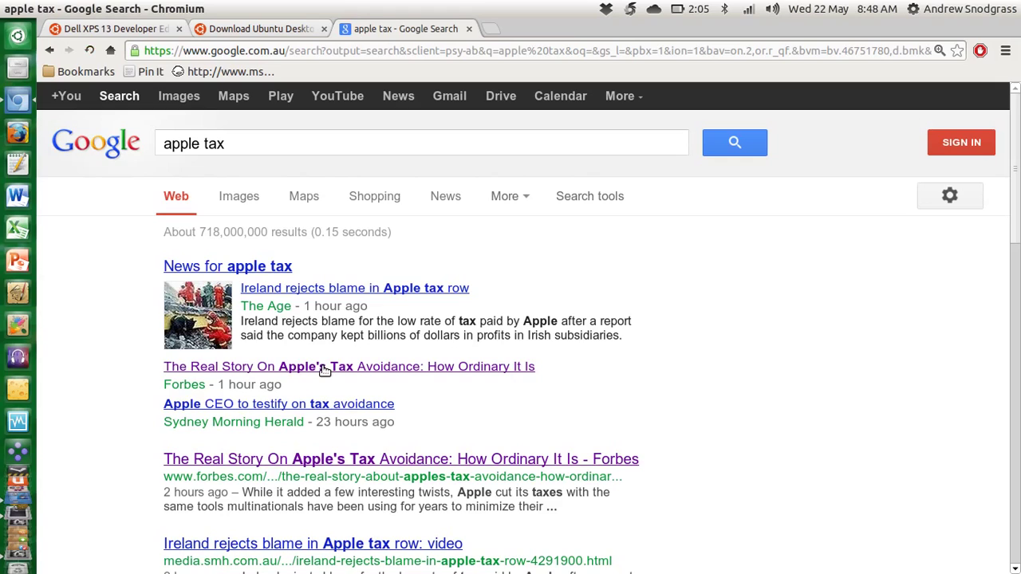
pyautogui.click(323, 370)
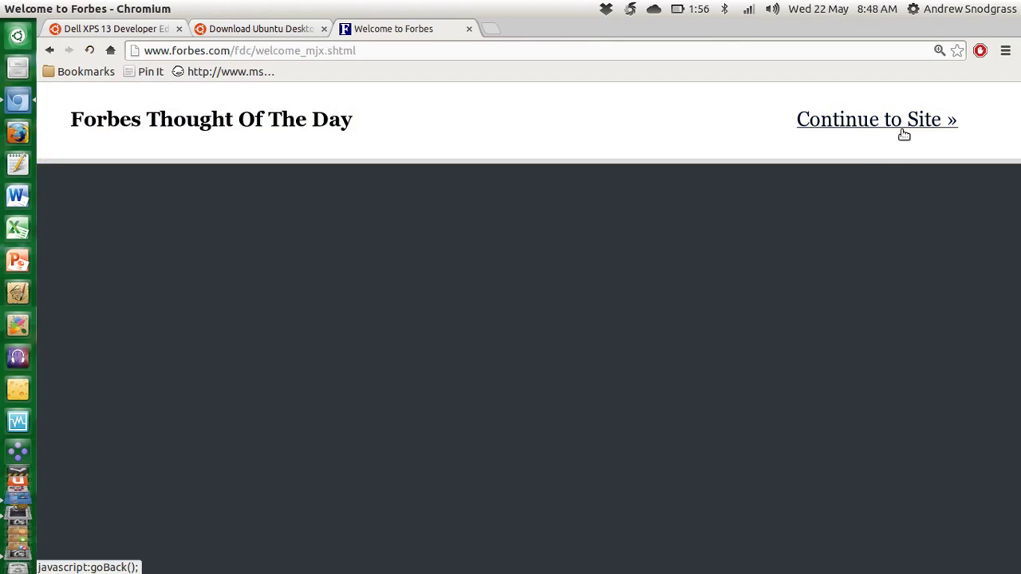
pyautogui.click(901, 137)
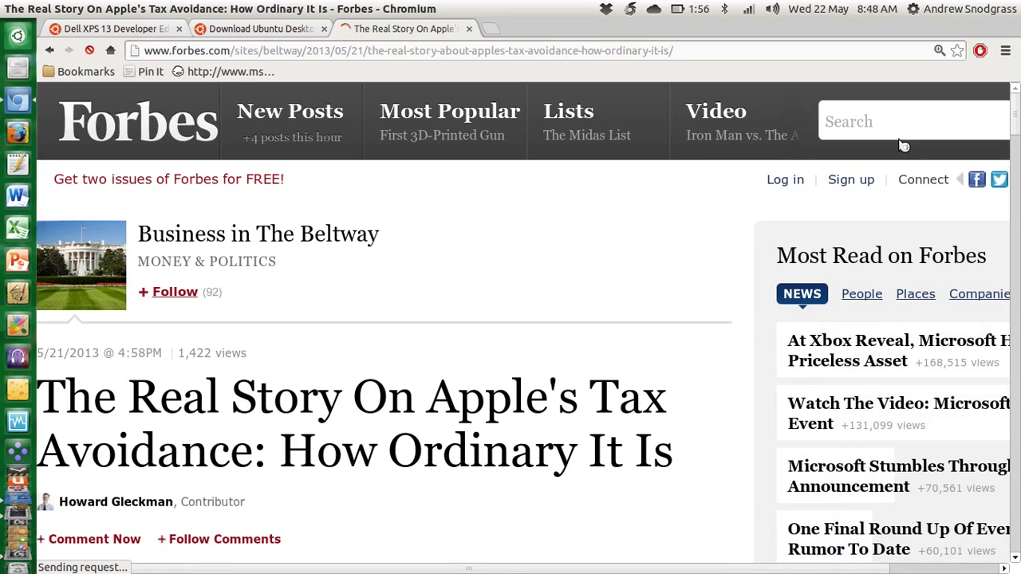
# Skim the Forbes article on Apple's tax avoidance and set the page zoom to 125%.
pyautogui.scroll(-4, 360, 267)
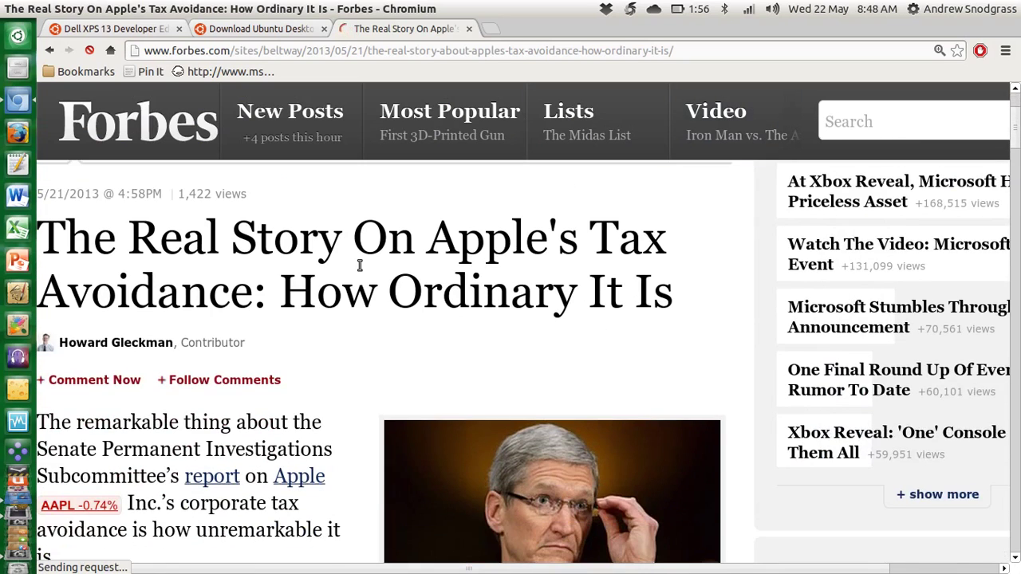
pyautogui.scroll(-8, 343, 344)
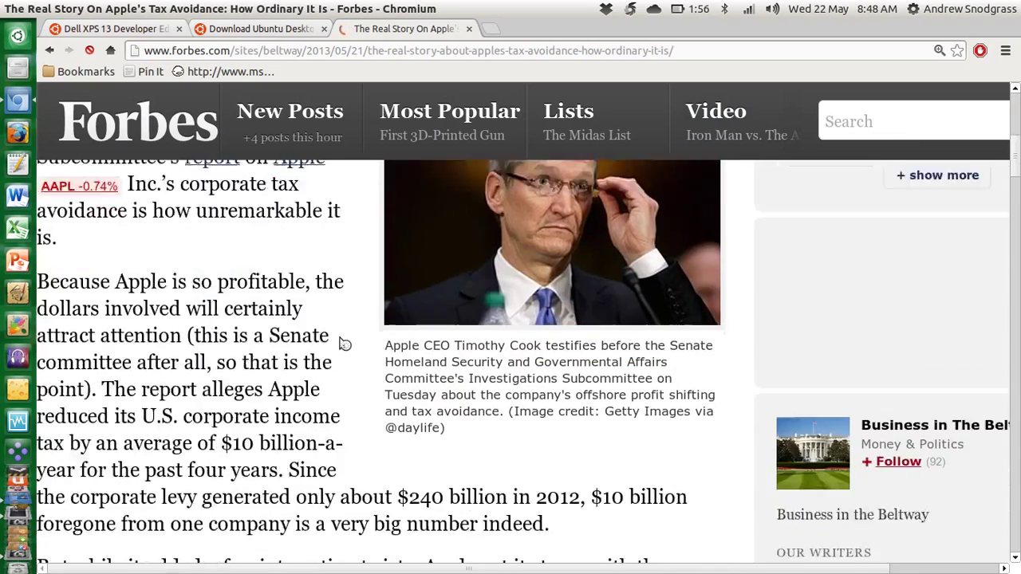
pyautogui.scroll(-3, 343, 345)
pyautogui.hotkey('ctrl', '-')
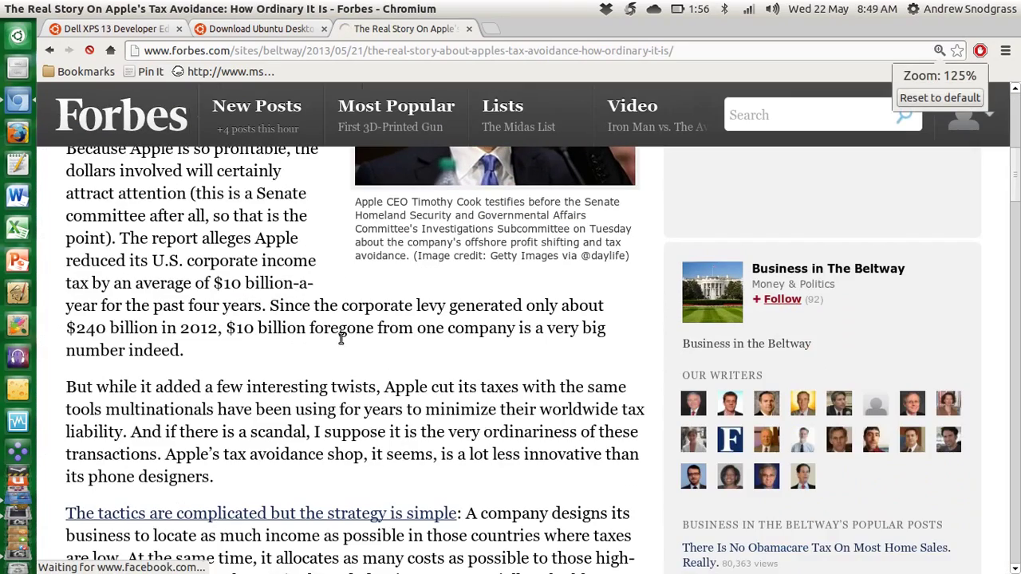
pyautogui.scroll(6, 340, 338)
pyautogui.scroll(1, 340, 338)
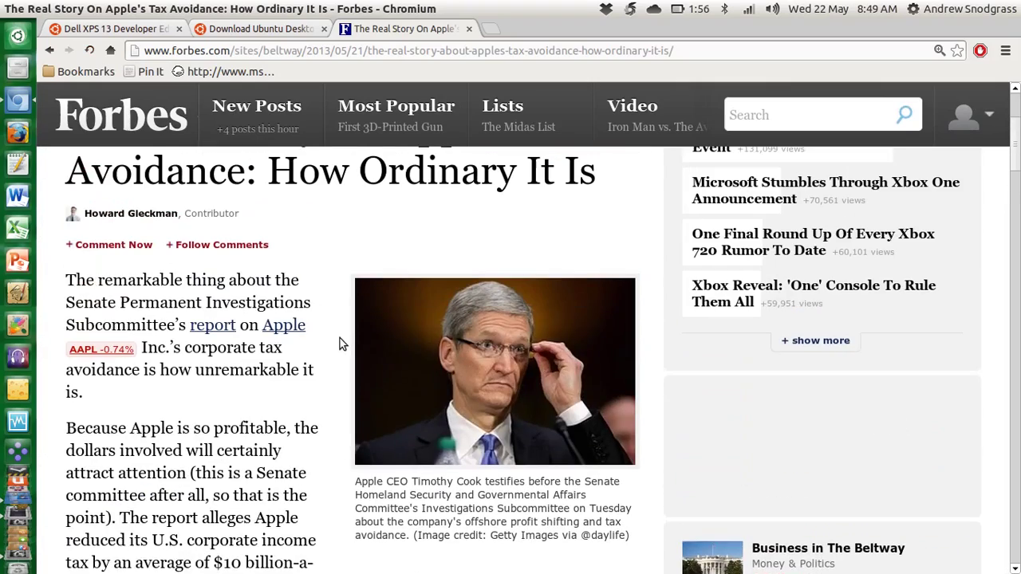
pyautogui.scroll(-4, 339, 339)
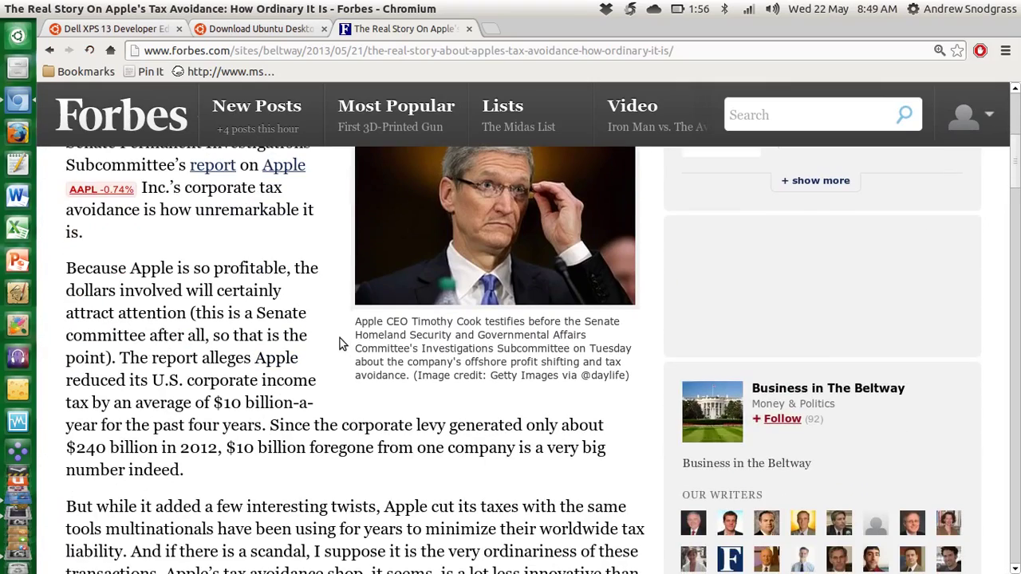
# Close the Forbes article and Ubuntu download tabs, returning to the Dell XPS 13 page.
pyautogui.hotkey('ctrl', 'w')
pyautogui.scroll(3, 456, 352)
pyautogui.hotkey('ctrl', 'w')
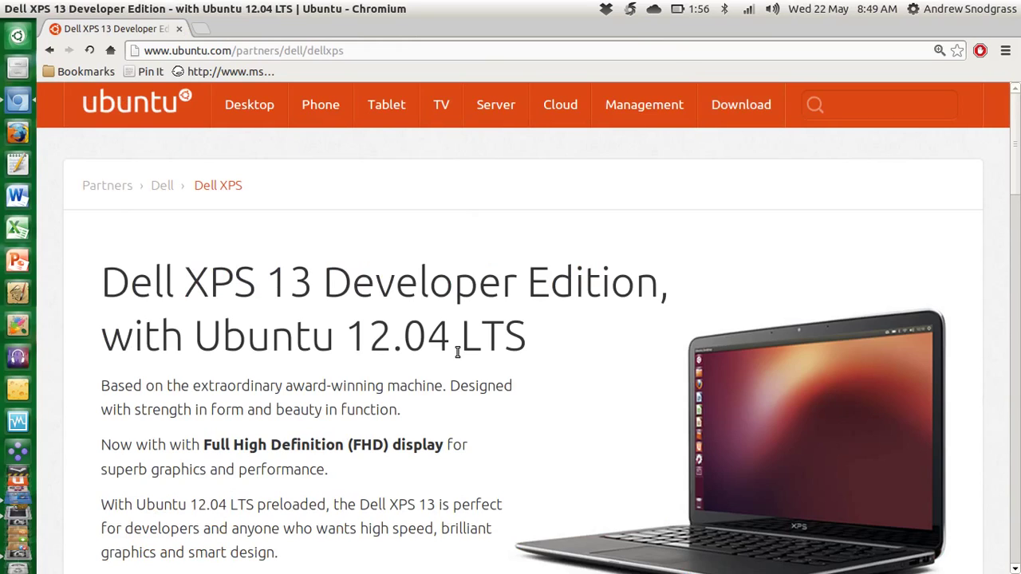
# Restore the browser window to its floating size and maximize it again.
pyautogui.moveTo(447, 7)
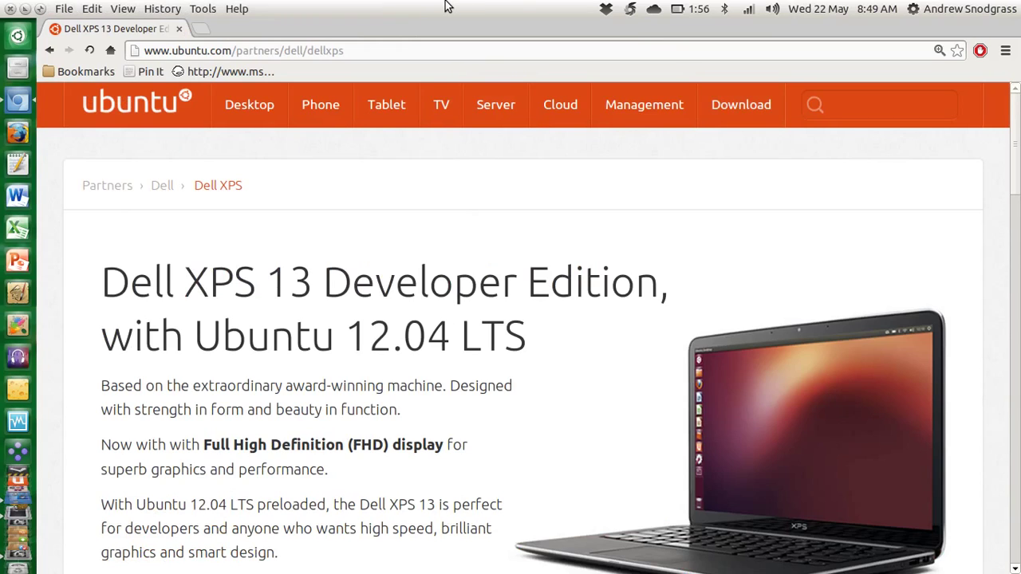
pyautogui.doubleClick(447, 7)
pyautogui.doubleClick(447, 120)
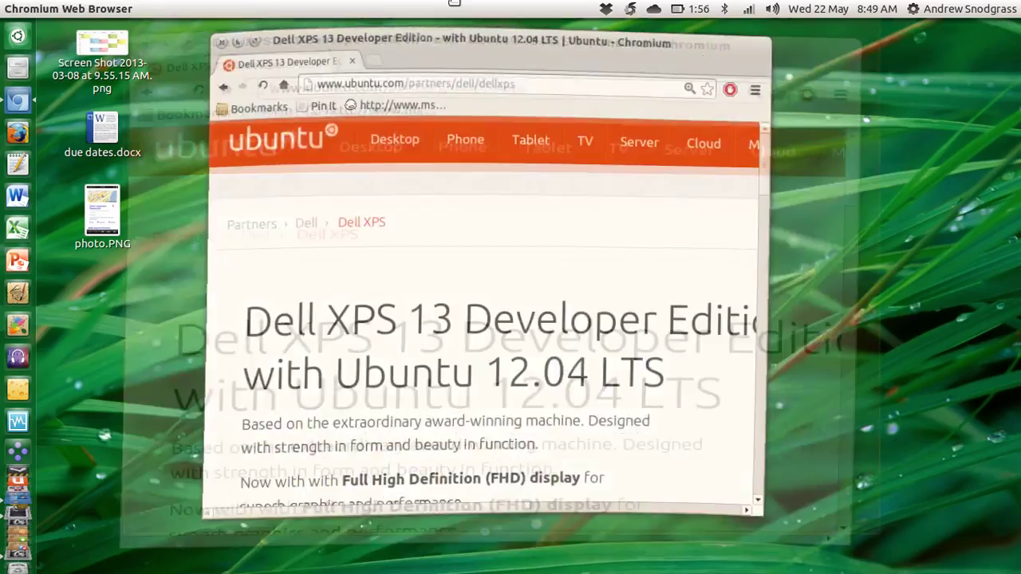
# Highlight Dell XPS 13 and Ubuntu 12.04 one after the other in the page heading, clearing each selection.
pyautogui.scroll(-2, 434, 382)
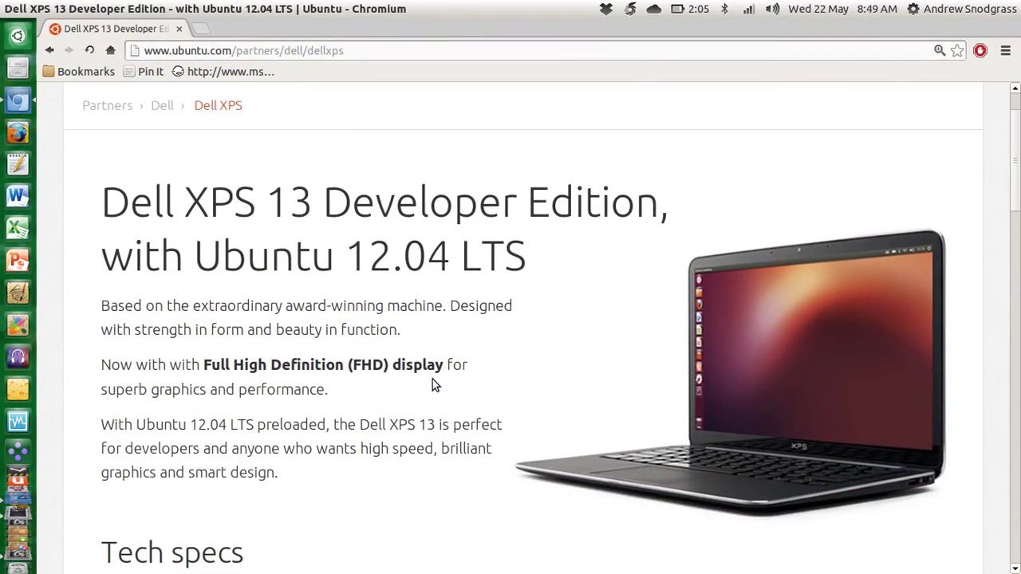
pyautogui.scroll(2, 432, 380)
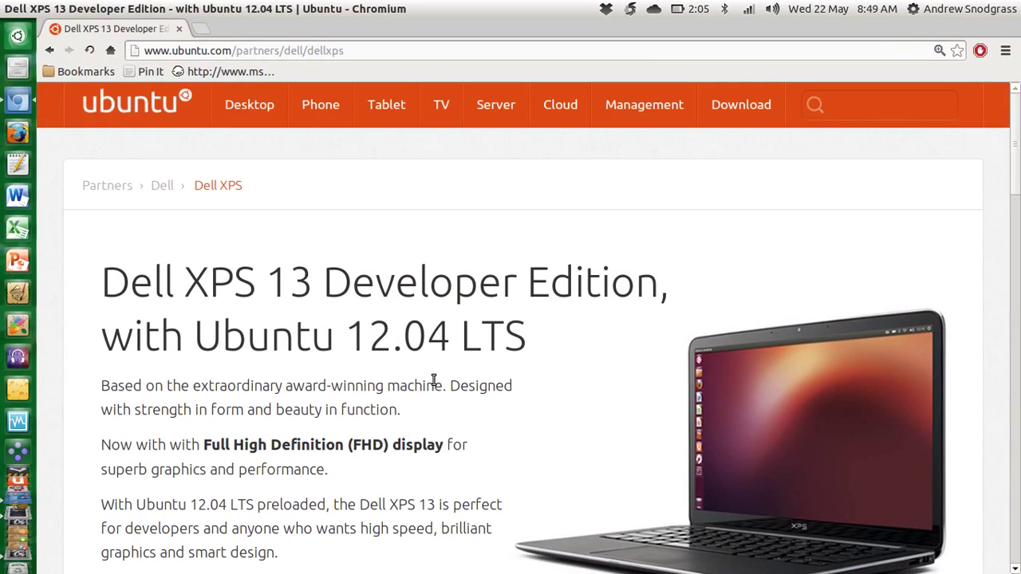
pyautogui.scroll(-1, 433, 381)
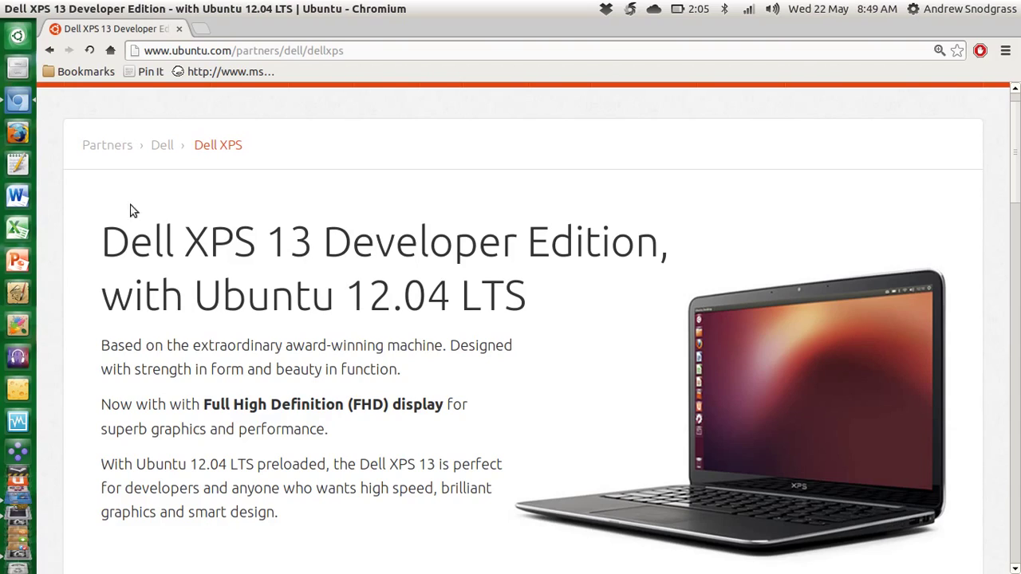
pyautogui.moveTo(105, 246); pyautogui.dragTo(319, 245)
pyautogui.click(320, 306)
pyautogui.rightClick(398, 223)
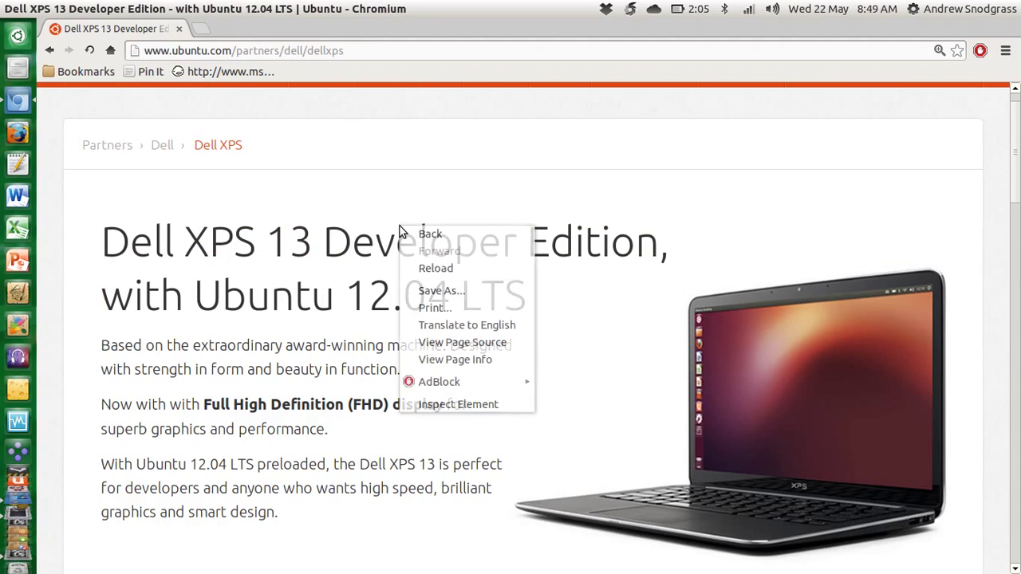
pyautogui.click(363, 205)
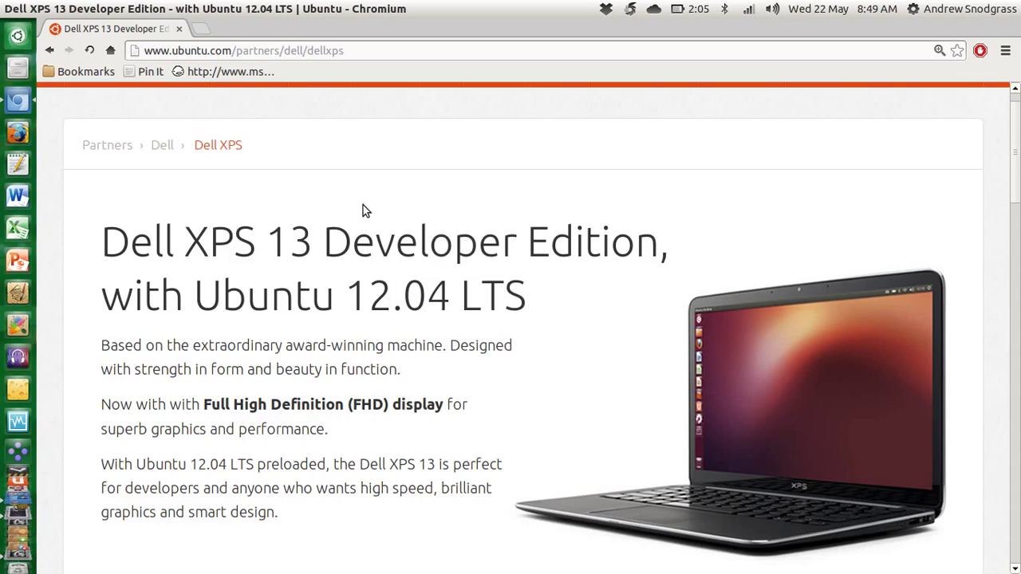
pyautogui.moveTo(195, 297); pyautogui.dragTo(447, 312)
pyautogui.click(449, 385)
pyautogui.scroll(1, 449, 385)
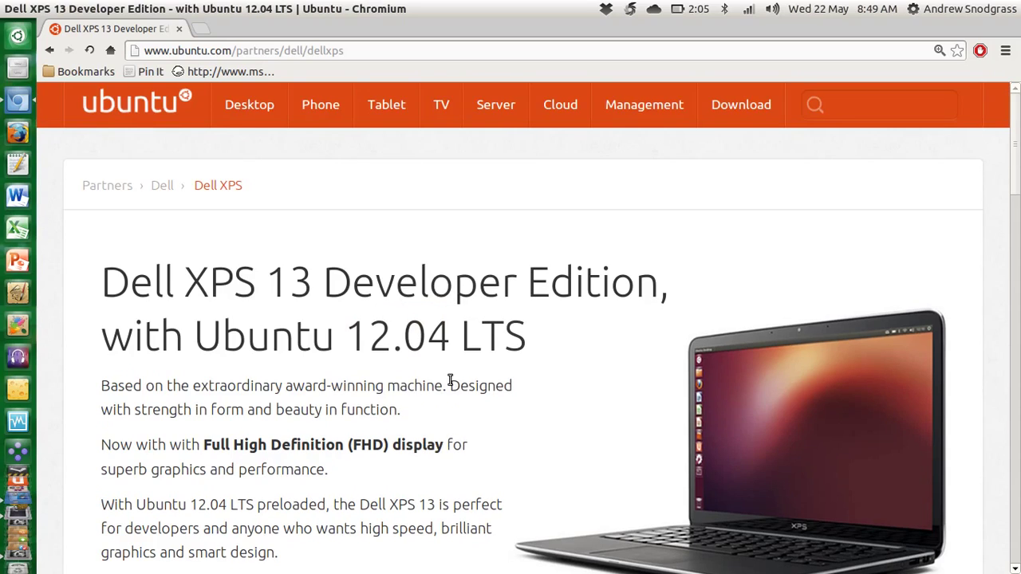
# Reopen the closed Ubuntu download tab, view the flavour choices for Ubuntu 12.04 LTS, and close the tab again.
pyautogui.rightClick(133, 29)
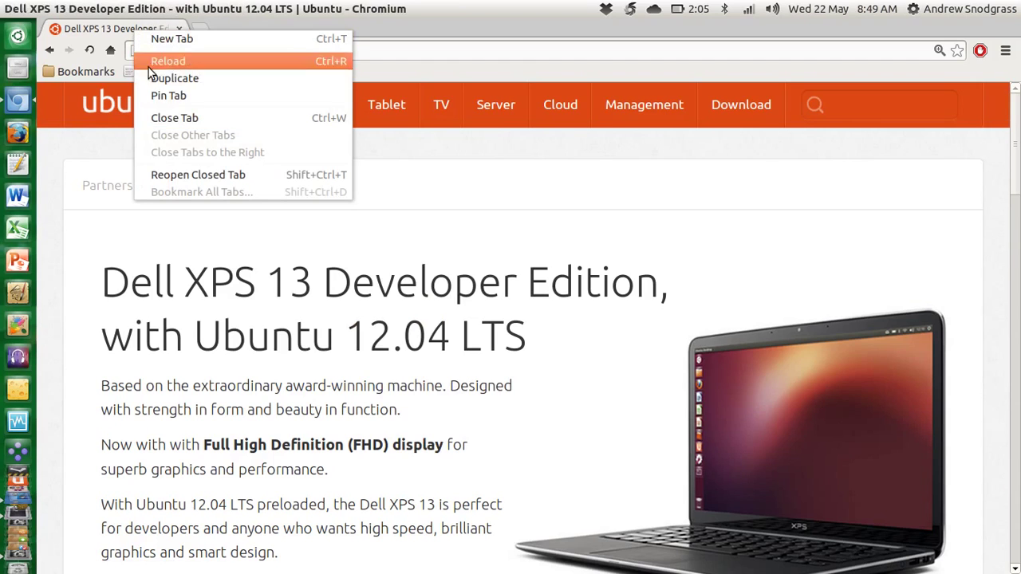
pyautogui.click(188, 175)
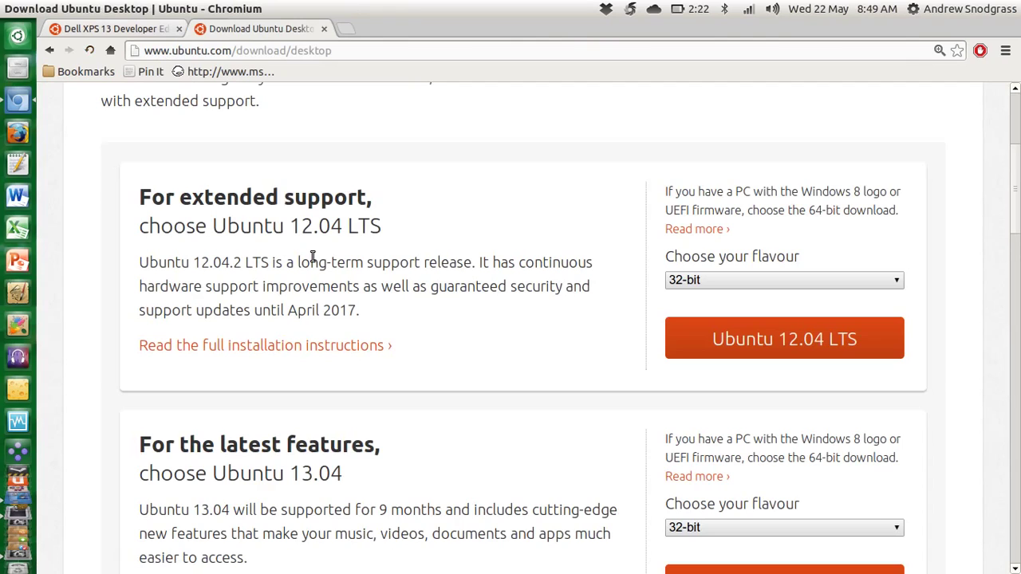
pyautogui.click(707, 402)
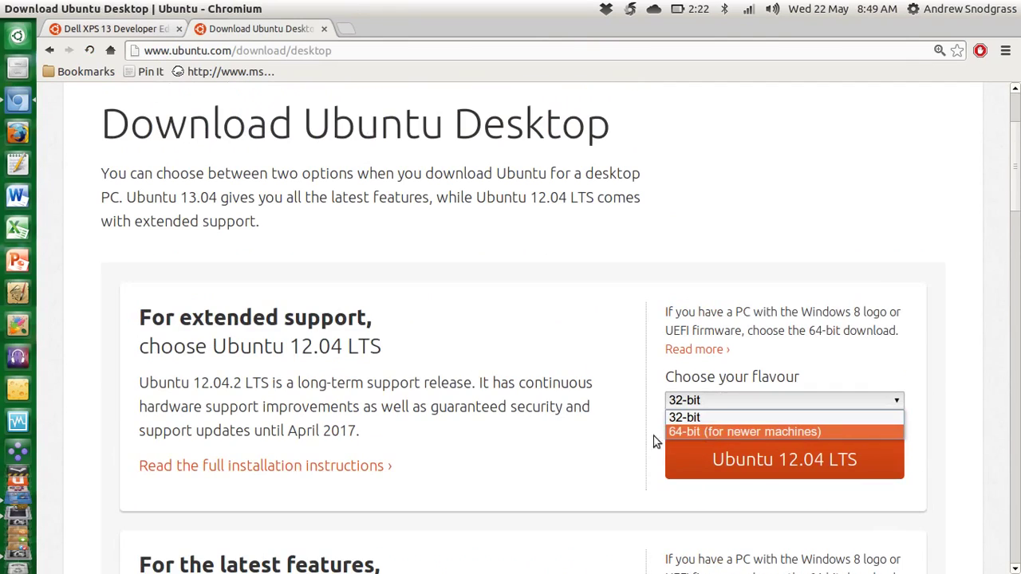
pyautogui.click(598, 453)
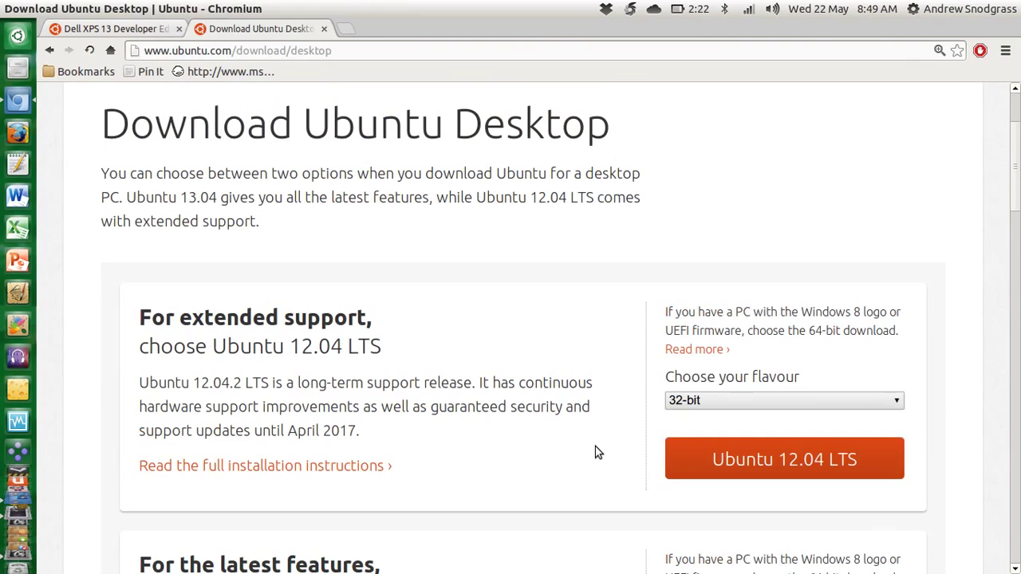
pyautogui.scroll(-2, 599, 452)
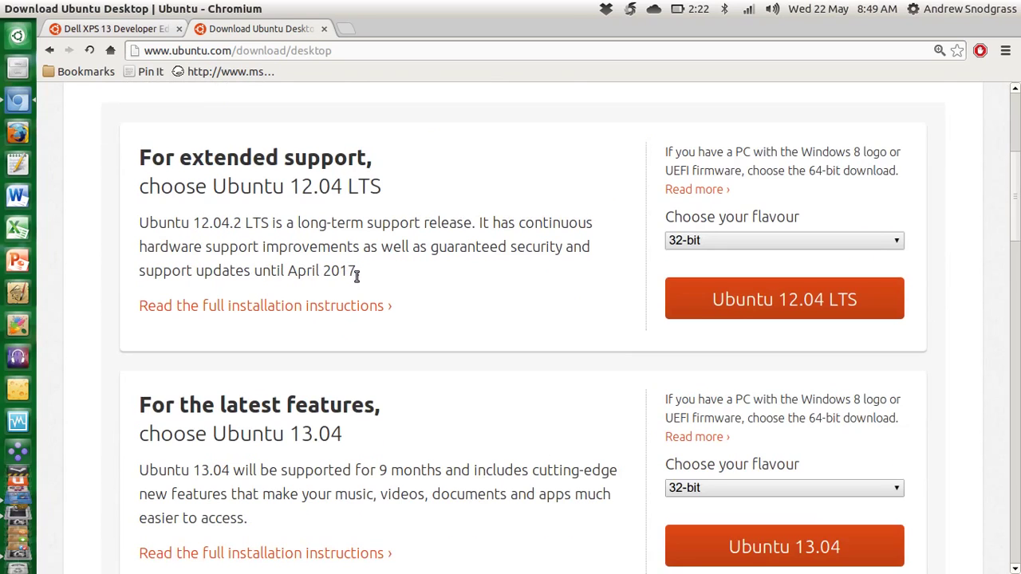
pyautogui.hotkey('ctrl', 'w')
# Highlight the 8GB memory and Core i7 processor entries in the Dell XPS 13 tech specs, clearing each selection.
pyautogui.scroll(-2, 405, 285)
pyautogui.scroll(2, 405, 285)
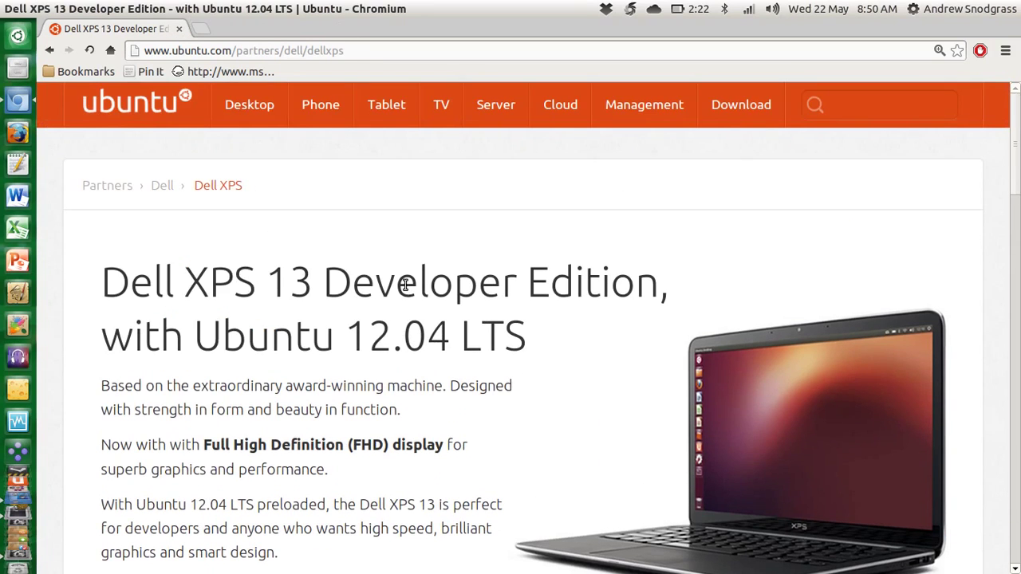
pyautogui.scroll(-3, 405, 285)
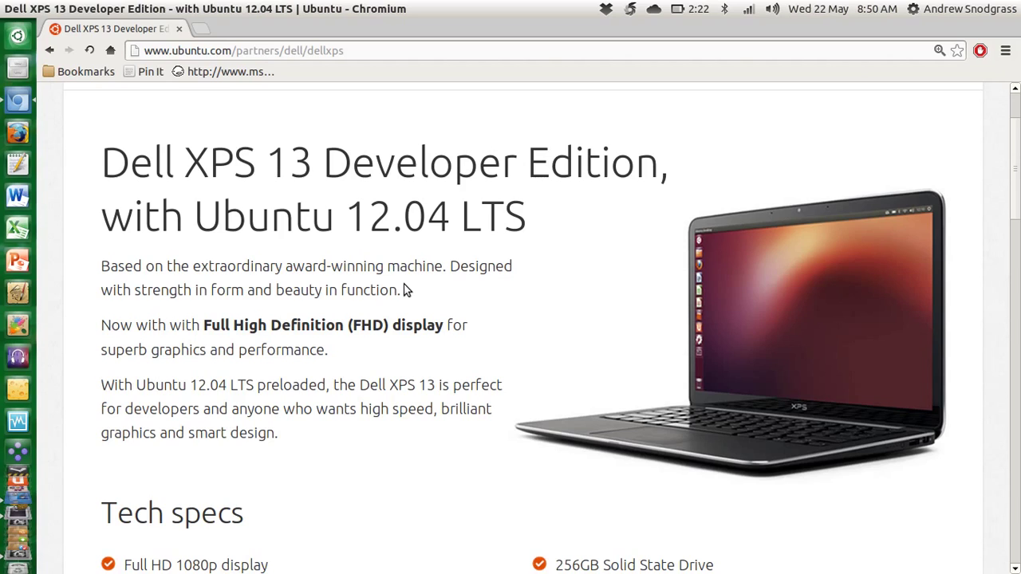
pyautogui.scroll(3, 405, 289)
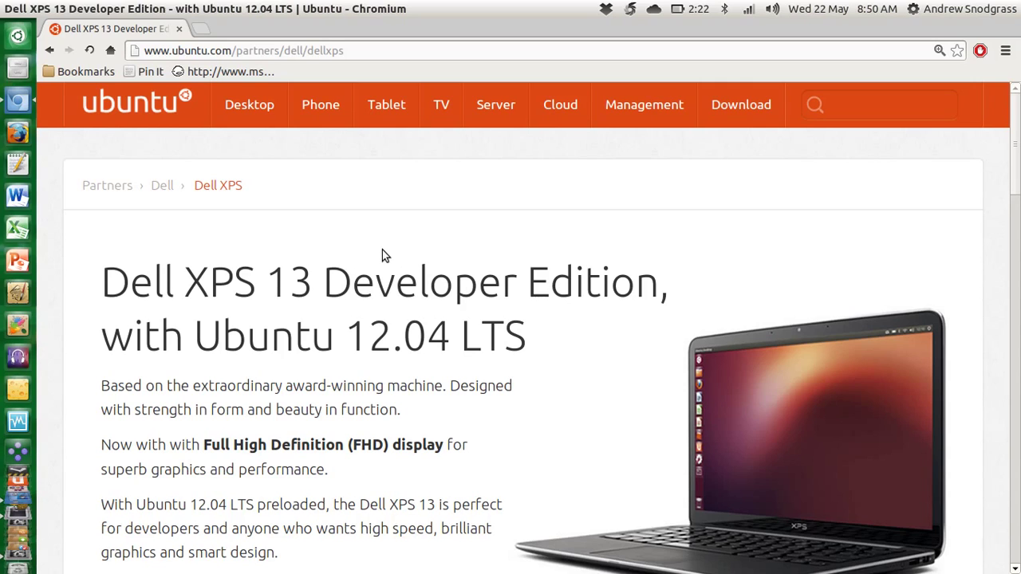
pyautogui.scroll(-5, 383, 256)
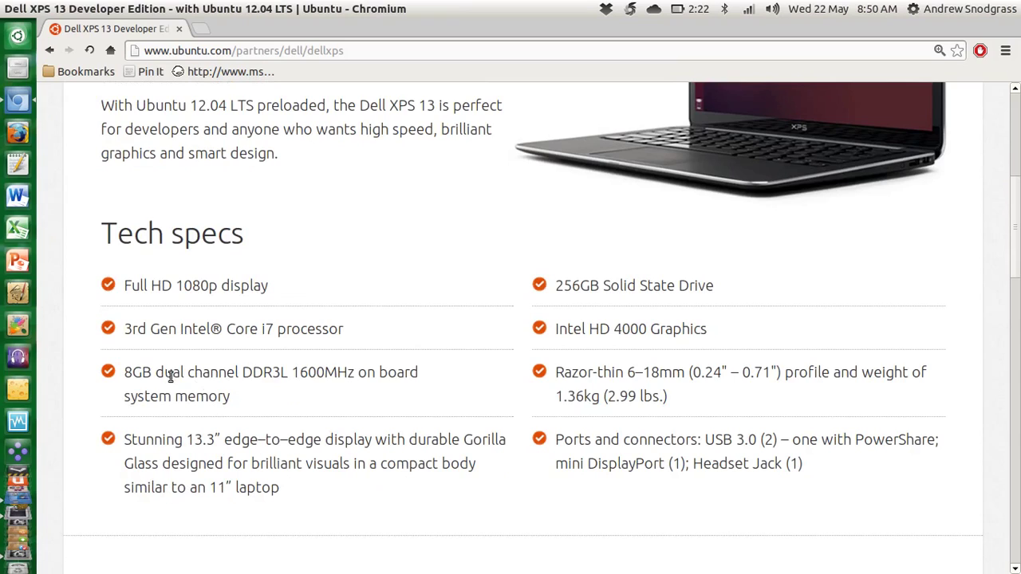
pyautogui.moveTo(142, 372)
pyautogui.mouseDown()
pyautogui.moveTo(123, 372)
pyautogui.moveTo(145, 374)
pyautogui.mouseUp()
pyautogui.click(164, 403)
pyautogui.click(189, 407)
pyautogui.moveTo(124, 331); pyautogui.dragTo(200, 338)
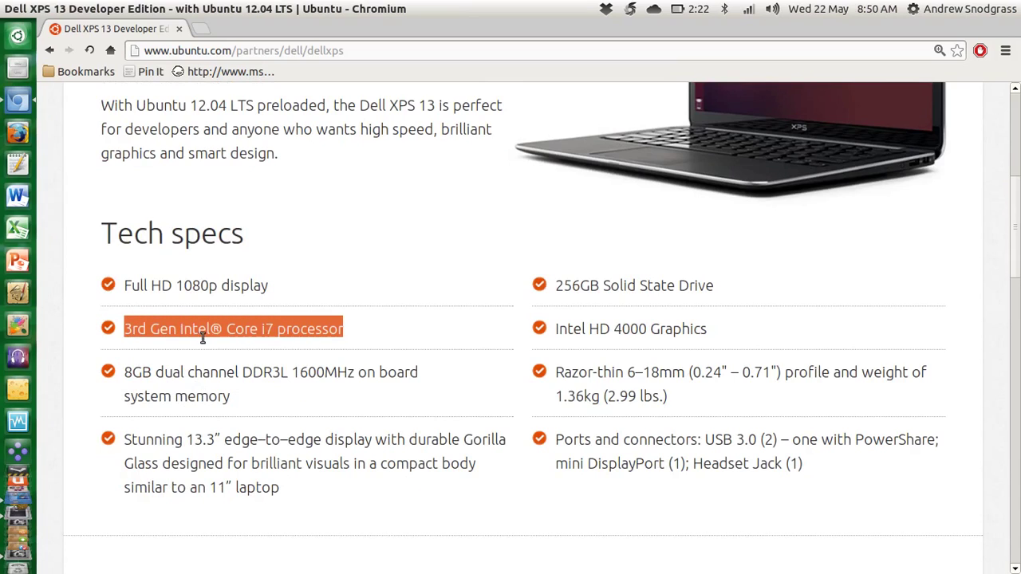
pyautogui.click(263, 363)
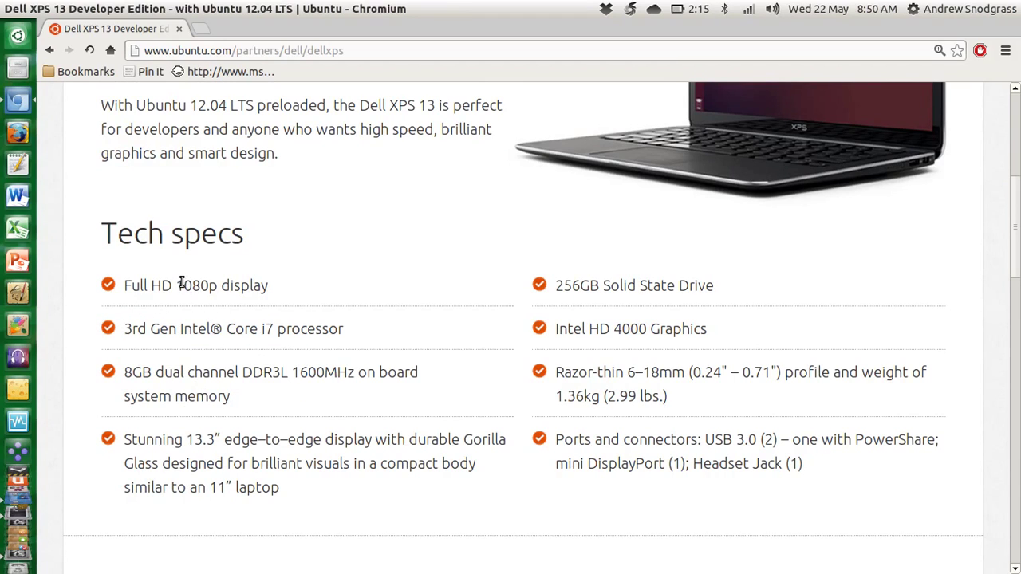
# Highlight the 1080p display, Intel HD 4000 Graphics, 256GB drive and thickness specs one after the other, clearing each selection.
pyautogui.moveTo(176, 283); pyautogui.dragTo(201, 295)
pyautogui.click(430, 364)
pyautogui.moveTo(559, 330); pyautogui.dragTo(650, 327)
pyautogui.click(654, 410)
pyautogui.moveTo(556, 285); pyautogui.dragTo(621, 285)
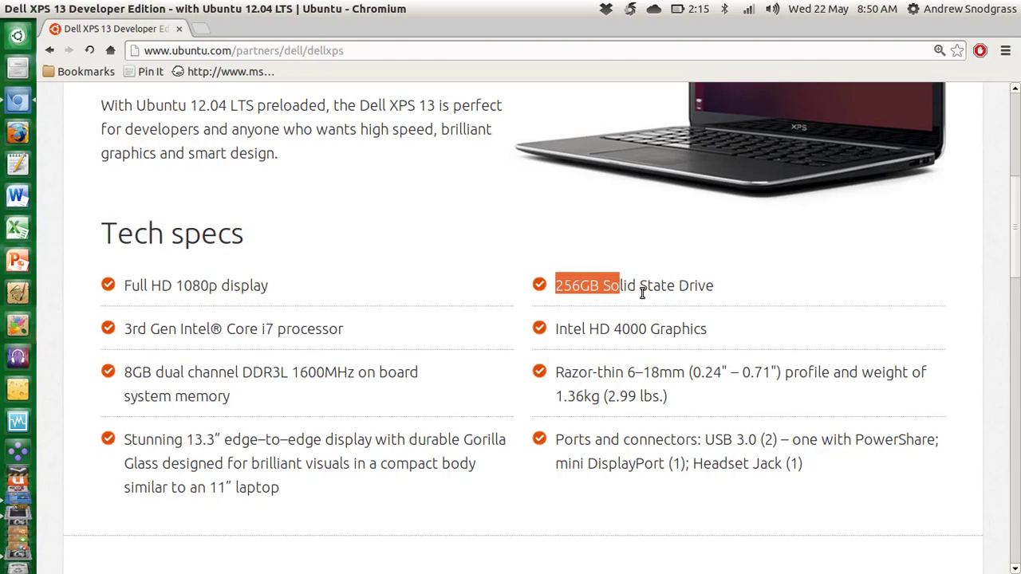
pyautogui.click(642, 293)
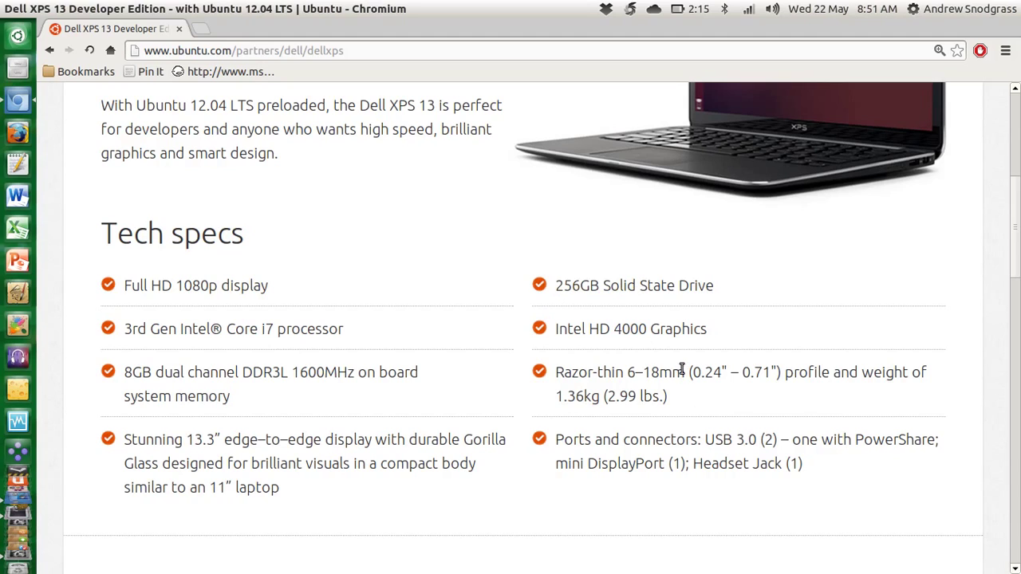
pyautogui.moveTo(687, 372); pyautogui.dragTo(707, 405)
pyautogui.click(723, 414)
# Skim the Dell XPS 13 page once more and minimize the browser window to reveal the desktop.
pyautogui.scroll(5, 515, 416)
pyautogui.scroll(1, 513, 412)
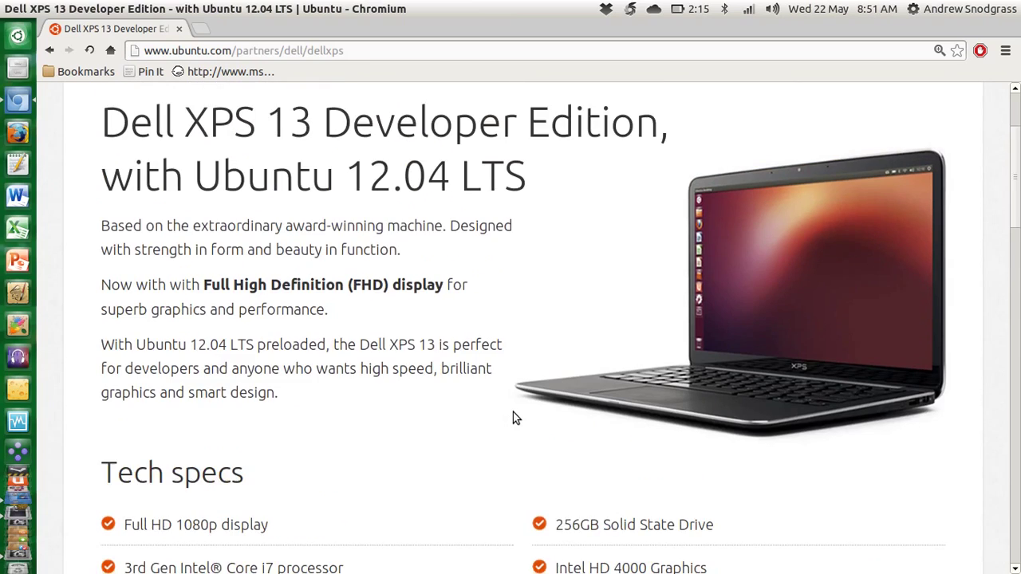
pyautogui.scroll(-5, 513, 412)
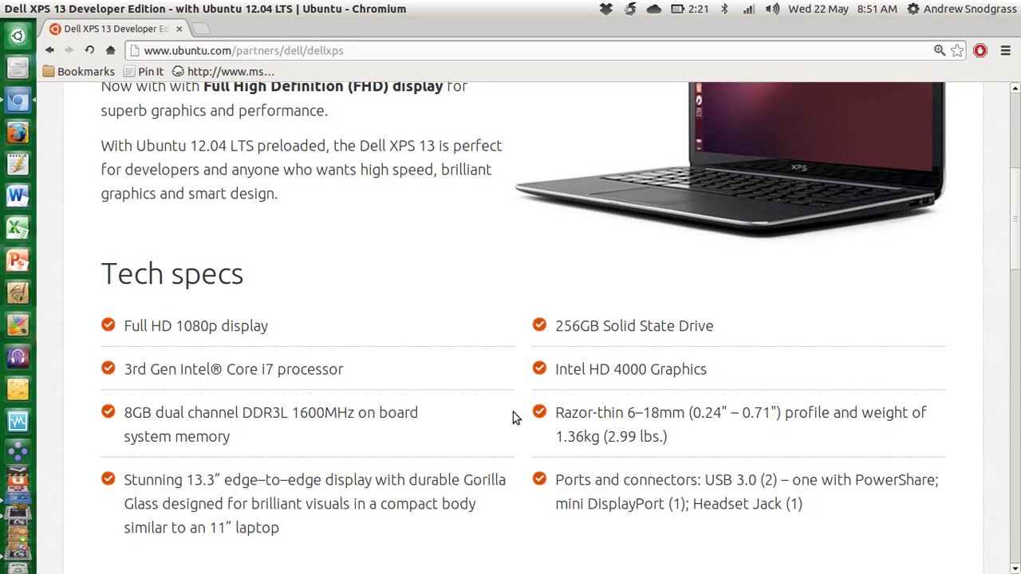
pyautogui.rightClick(513, 411)
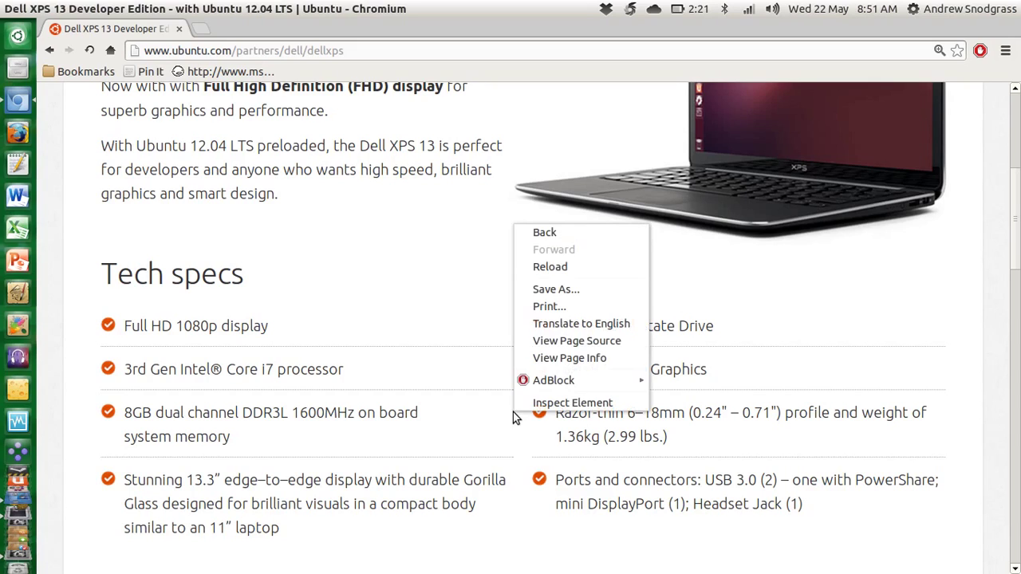
pyautogui.click(462, 417)
pyautogui.click(31, 6)
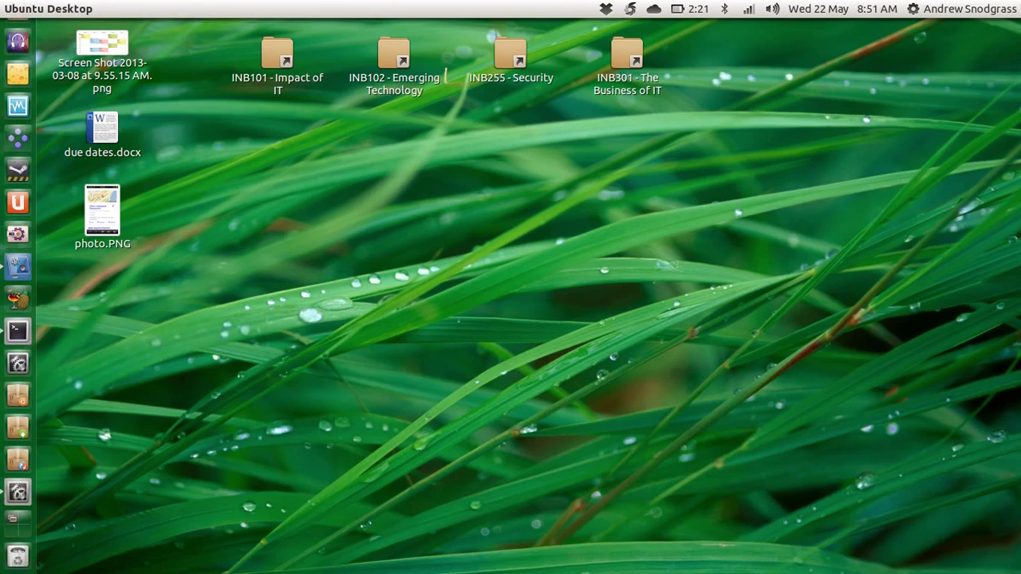
# Open a terminal, move its window near the centre of the desktop and enter sudo gedit /etc/default/apport without running it.
pyautogui.click(18, 331)
pyautogui.moveTo(657, 31); pyautogui.dragTo(489, 94)
pyautogui.moveTo(581, 89); pyautogui.dragTo(524, 89)
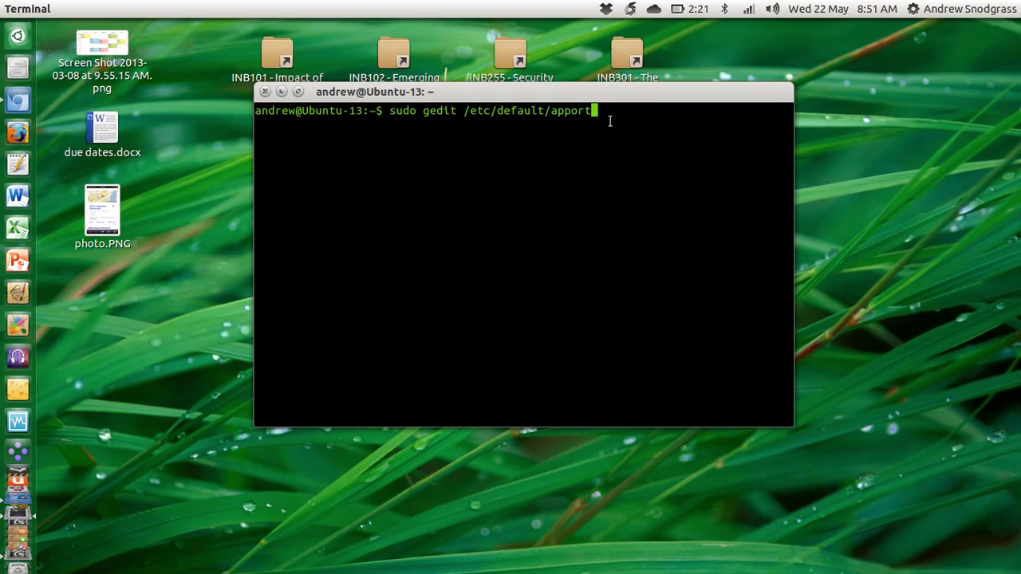
# Select the command sudo gedit /etc/default/apport in the terminal and copy it.
pyautogui.moveTo(594, 110); pyautogui.dragTo(391, 112)
pyautogui.click(581, 113)
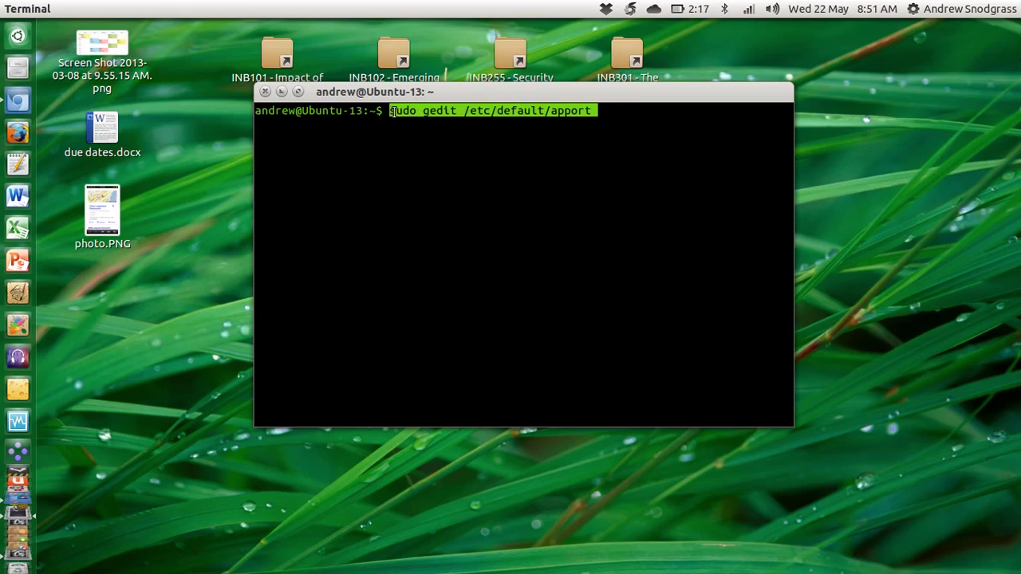
pyautogui.rightClick(421, 112)
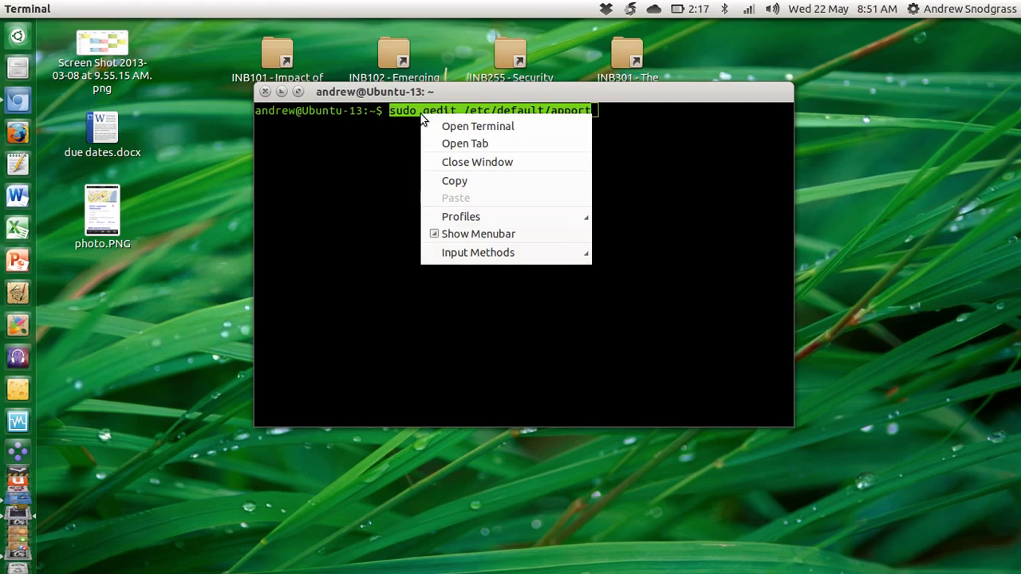
pyautogui.click(446, 185)
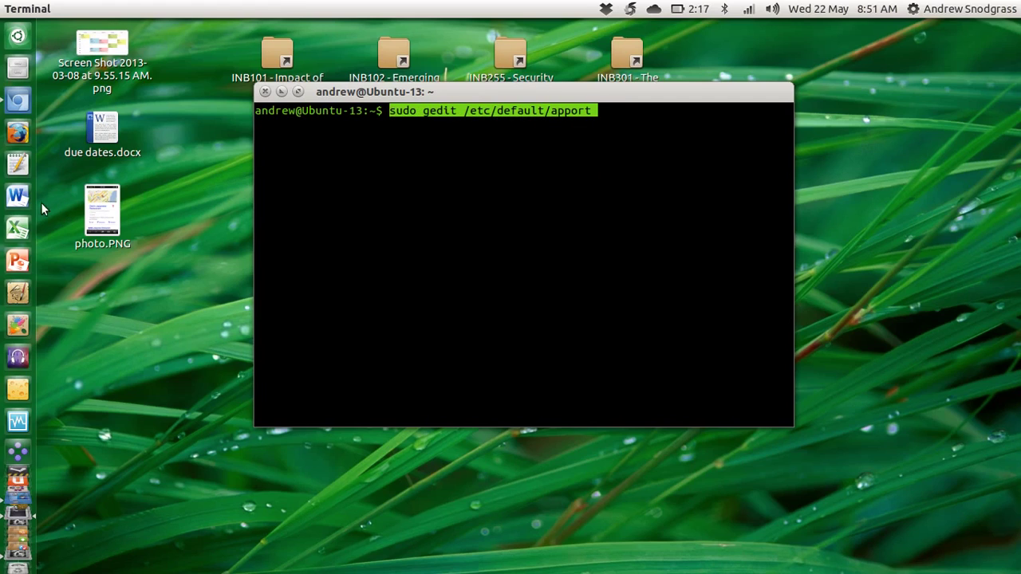
# Launch Microsoft Word, maximize its window and paste the copied command into the blank document.
pyautogui.click(17, 200)
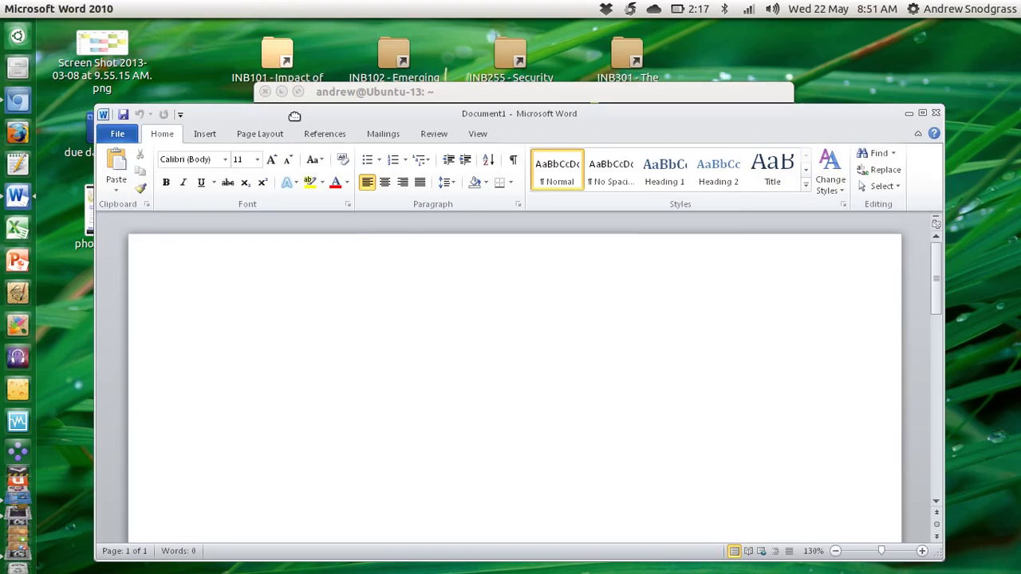
pyautogui.doubleClick(294, 116)
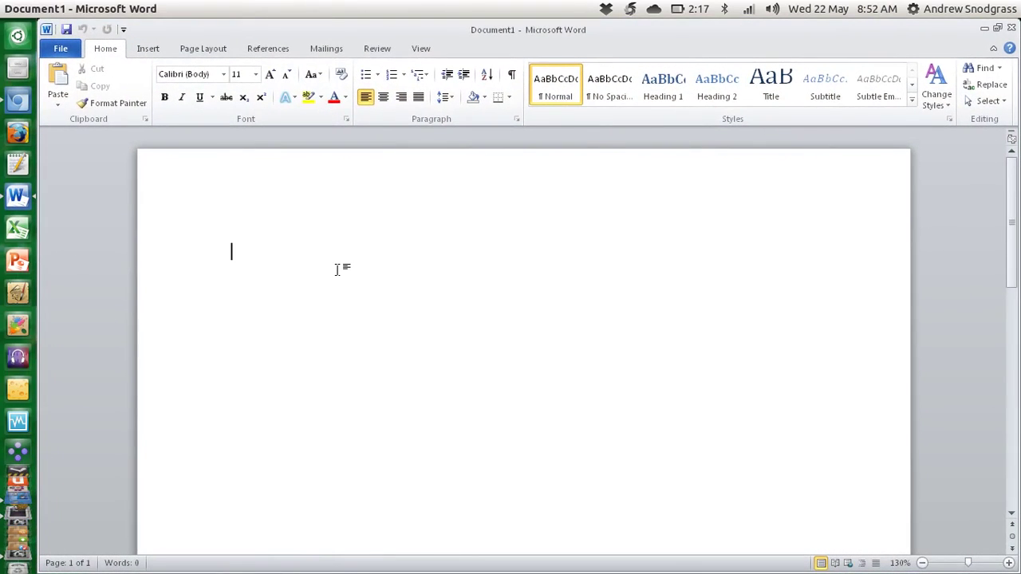
pyautogui.rightClick(337, 270)
pyautogui.hotkey('ctrl', 'v')
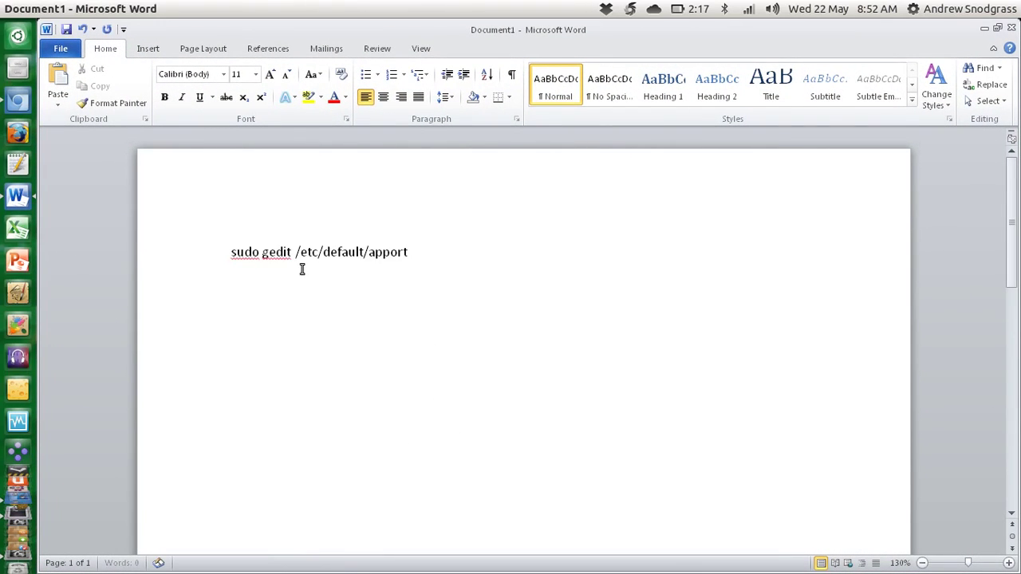
# Set the font size of the whole document text to 28 and clear the selection.
pyautogui.hotkey('ctrl', 'a')
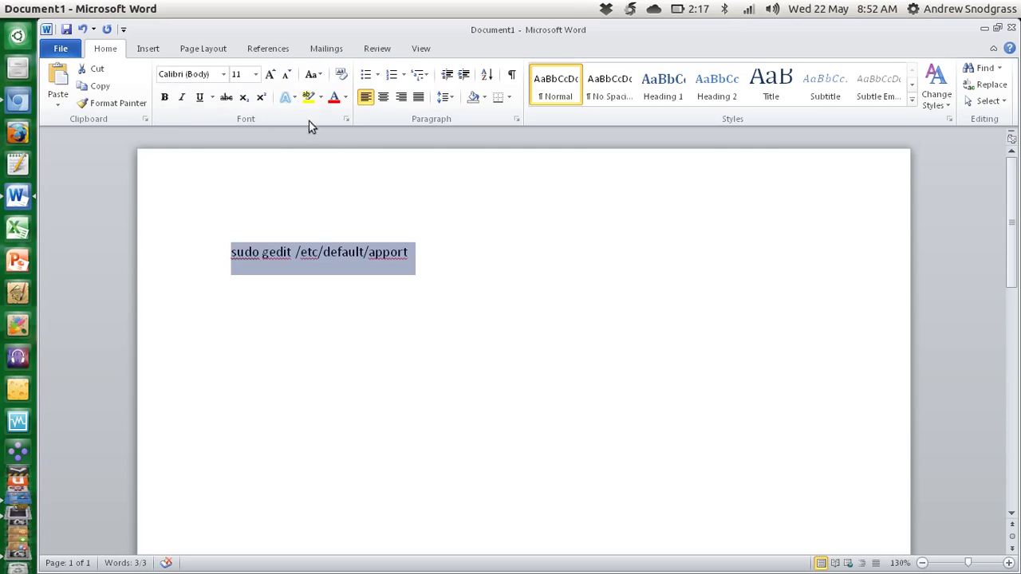
pyautogui.click(255, 74)
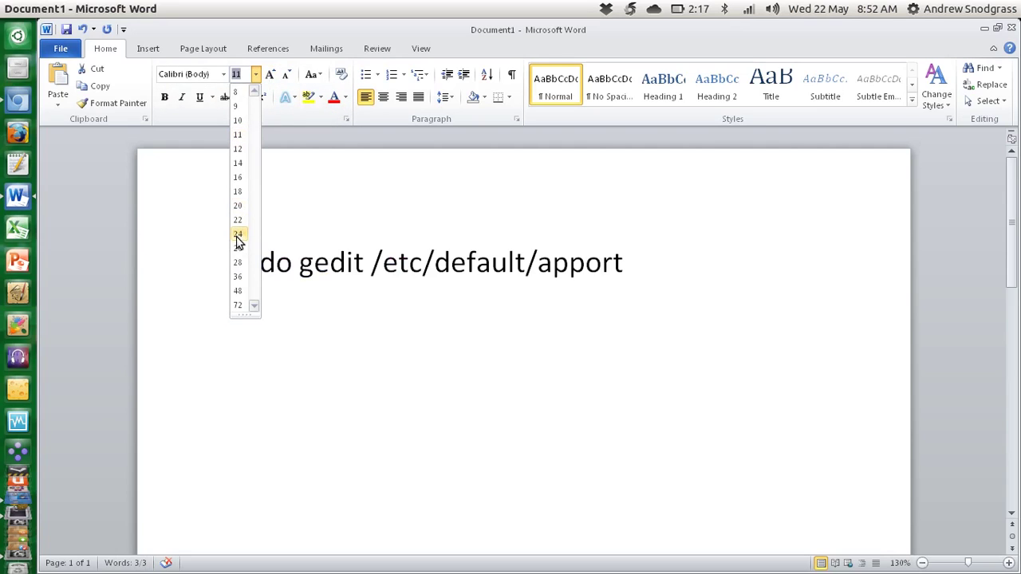
pyautogui.click(237, 264)
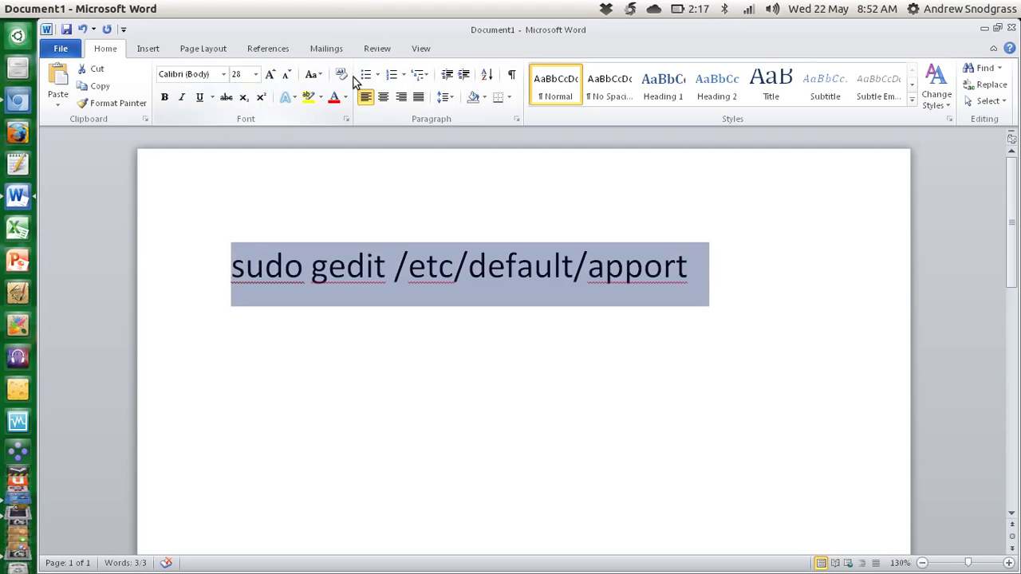
pyautogui.click(769, 292)
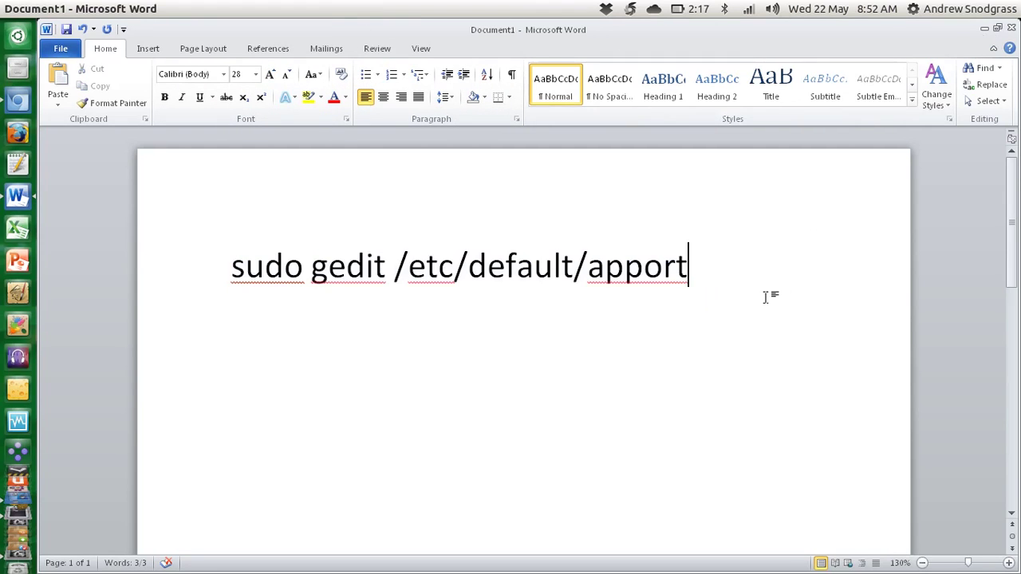
# Compare the command in the terminal with the Word copy, highlighting the space between sudo and gedit.
pyautogui.hotkey('alt', 'Tab')
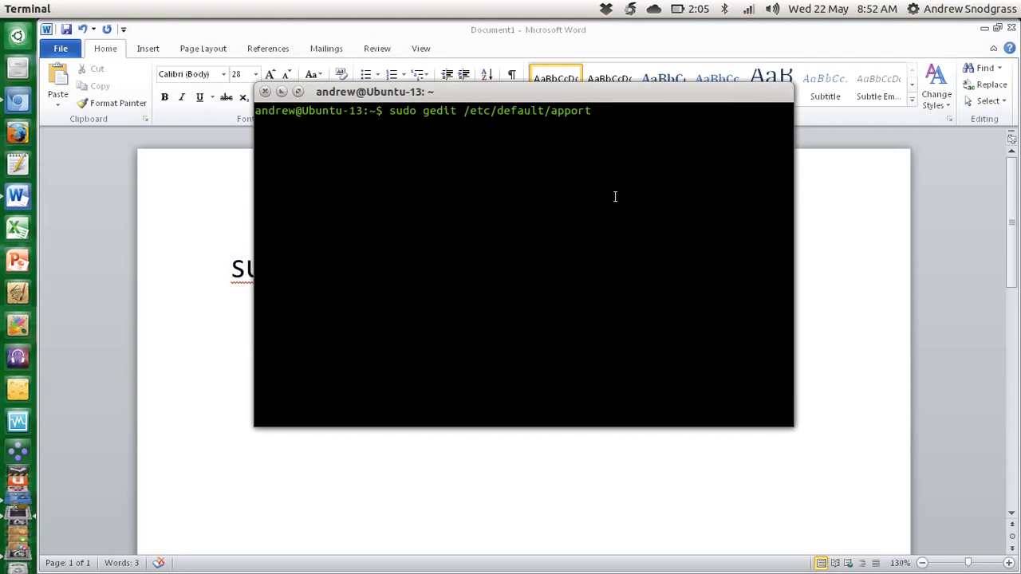
pyautogui.hotkey('alt', 'Tab')
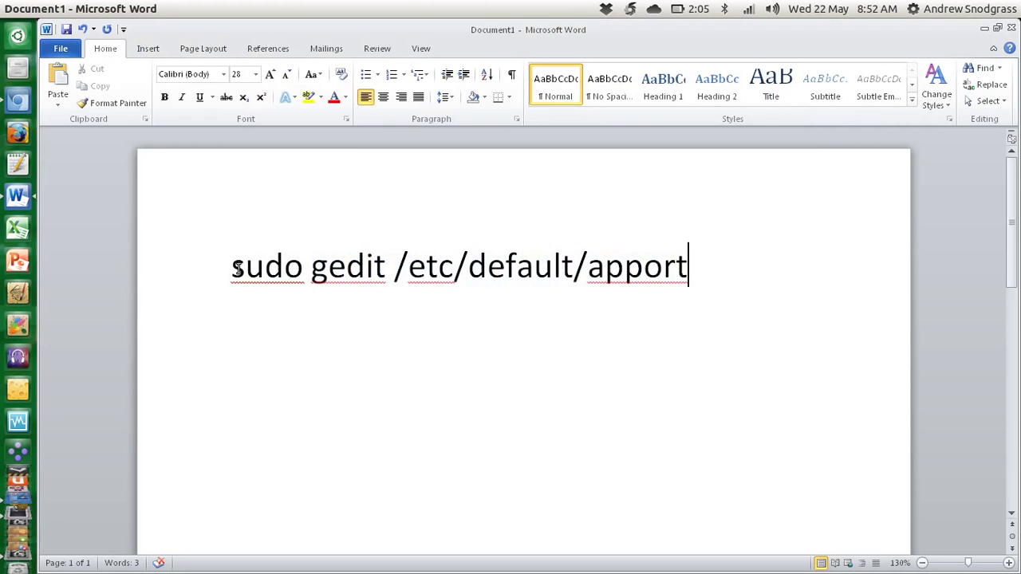
pyautogui.moveTo(303, 274); pyautogui.dragTo(314, 273)
pyautogui.click(333, 274)
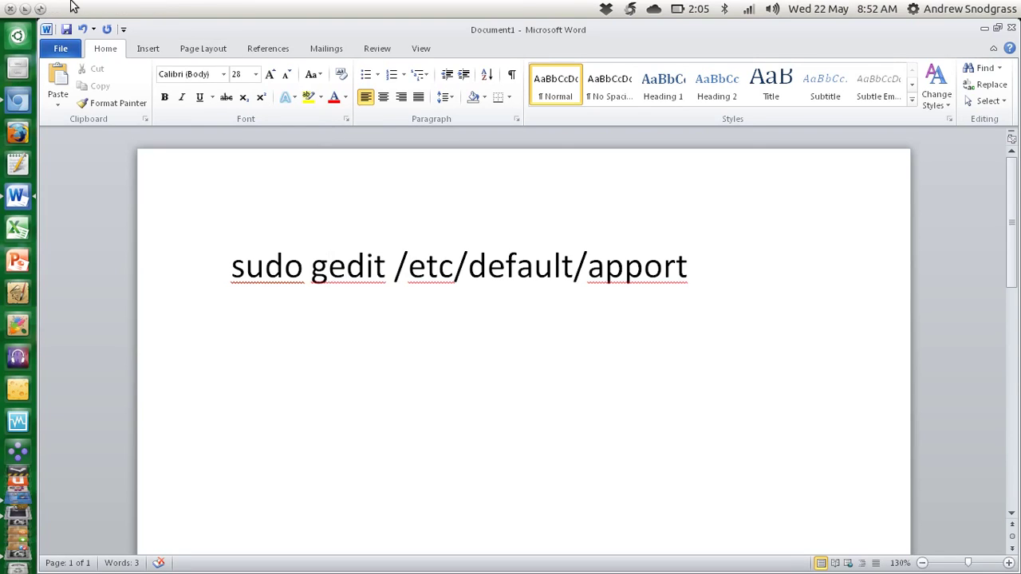
# Minimize Word, move the terminal window lower on the desktop, run sudo gedit /etc/default/apport and enter the account password.
pyautogui.click(26, 8)
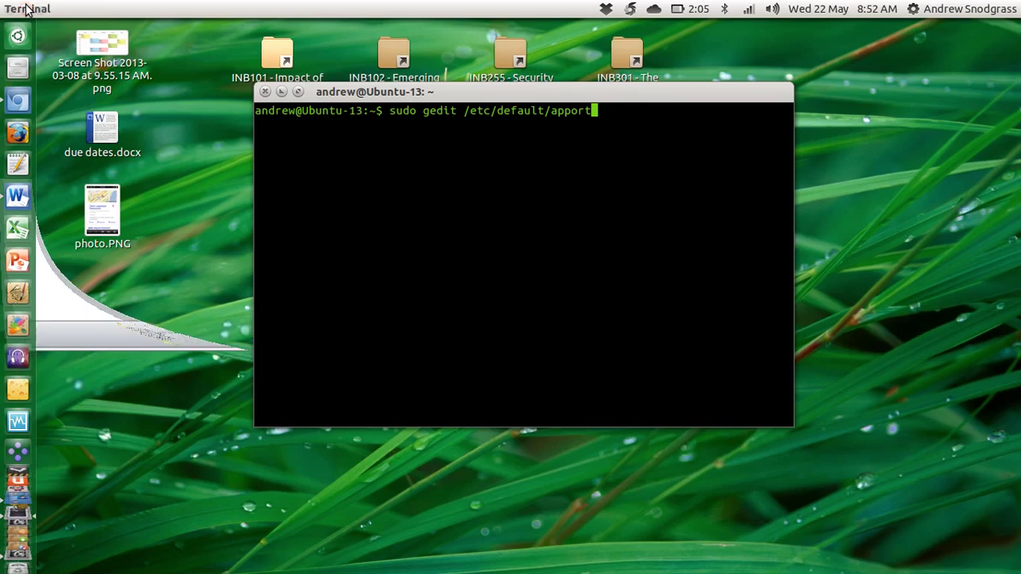
pyautogui.moveTo(450, 91); pyautogui.dragTo(412, 173)
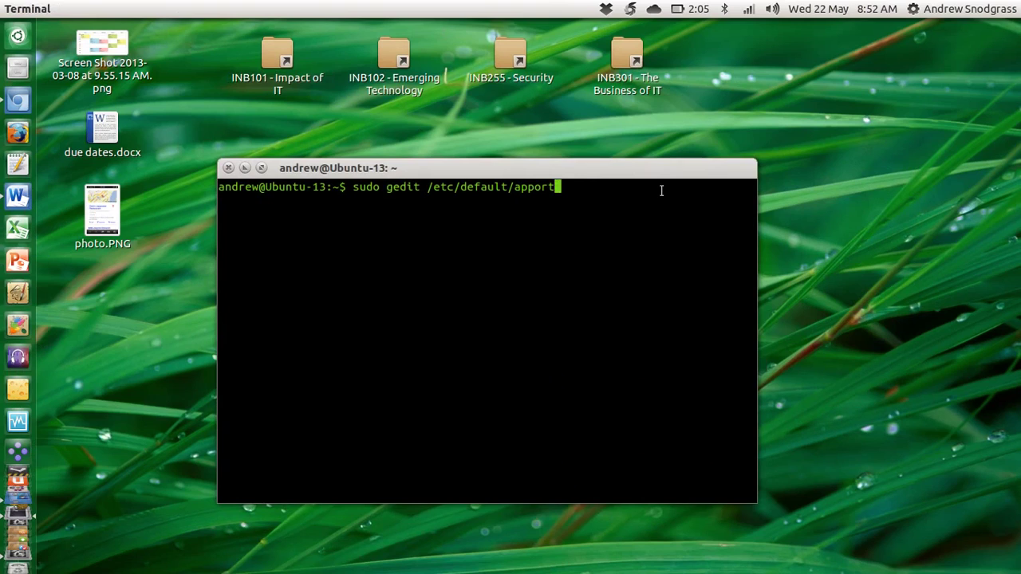
pyautogui.press('Return')
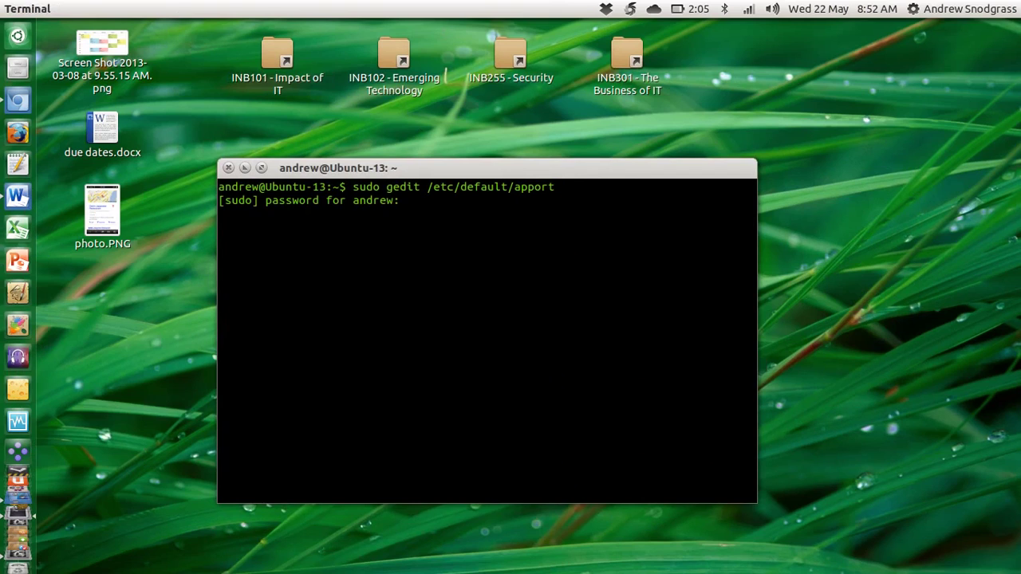
pyautogui.press('Return')
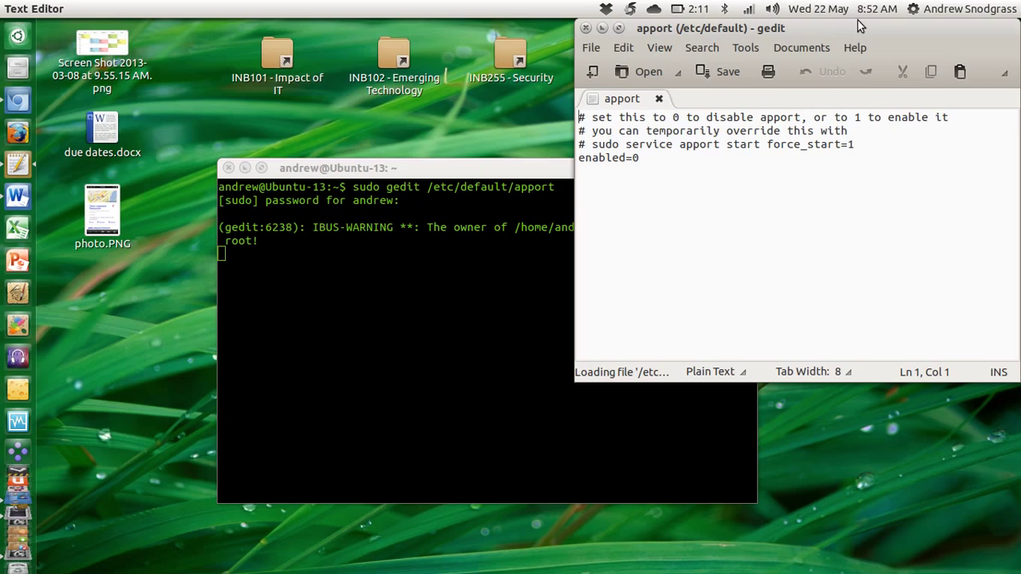
# Re-enter 0 as the enabled value in the apport file, save it, and close the text editor and terminal.
pyautogui.moveTo(858, 24); pyautogui.dragTo(582, 107)
pyautogui.click(388, 244)
pyautogui.press('BackSpace')
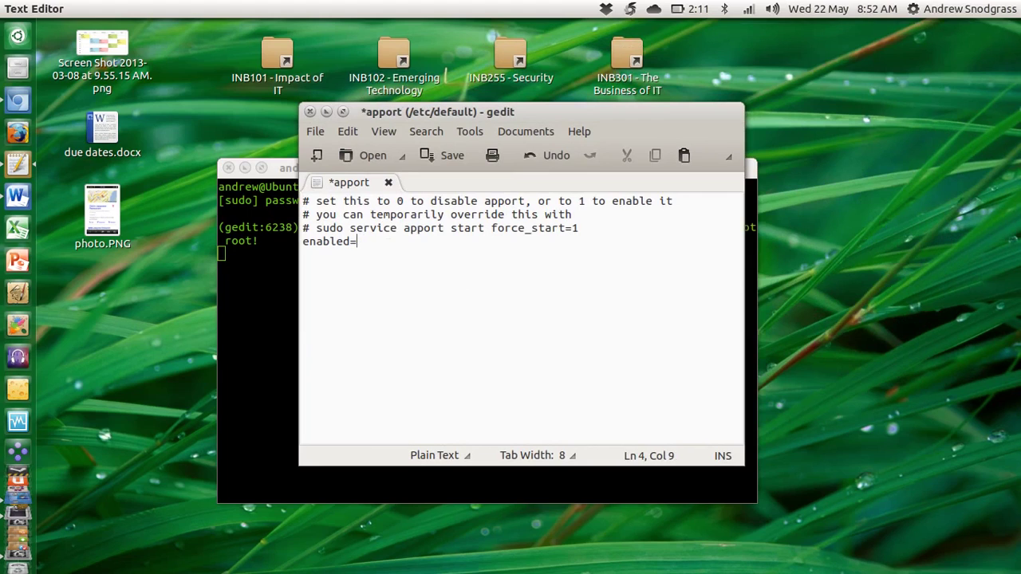
pyautogui.write('0')
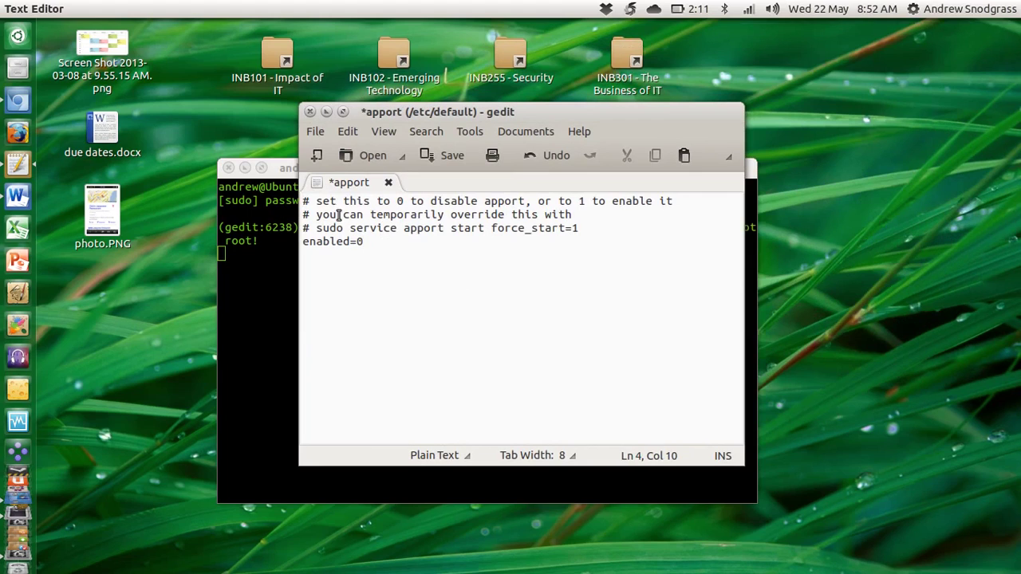
pyautogui.click(456, 157)
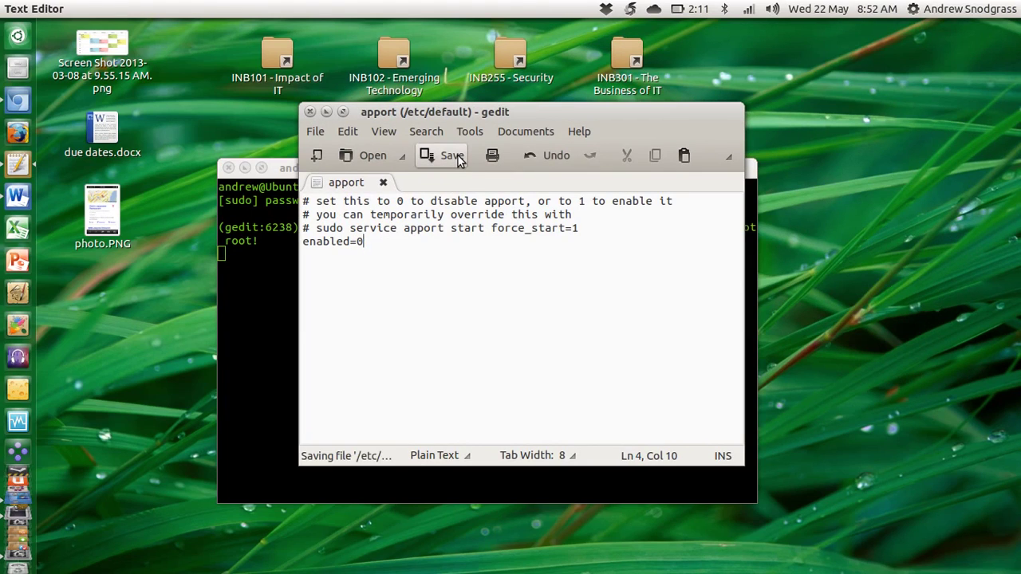
pyautogui.hotkey('ctrl', 'q')
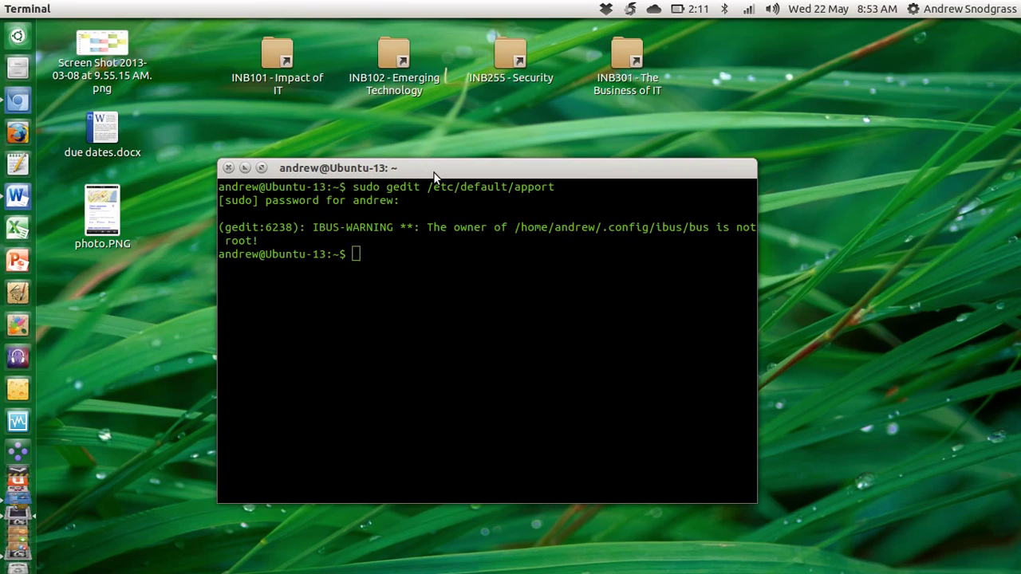
pyautogui.hotkey('ctrl', 'd')
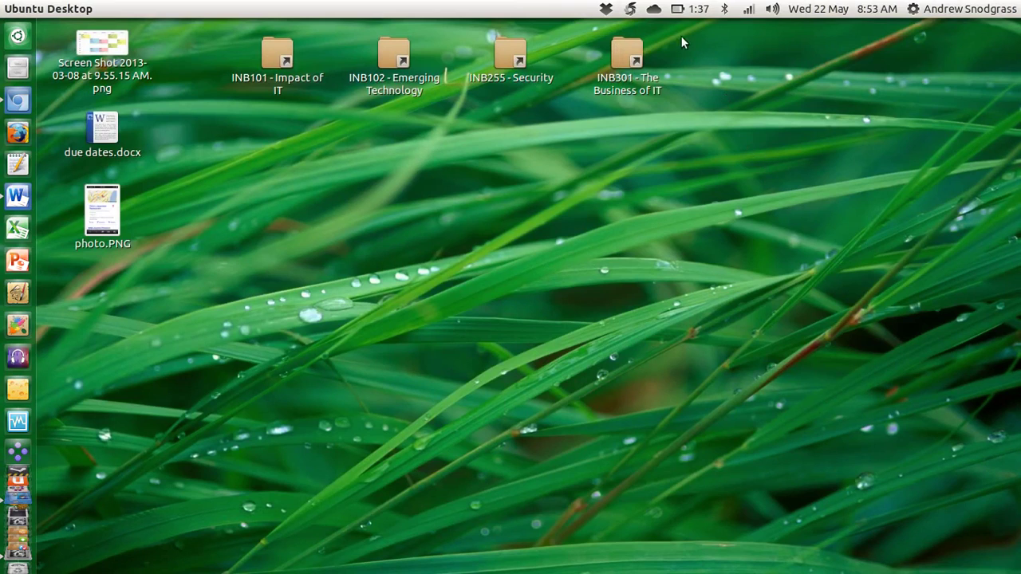
# View the Ubuntu One indicator options, open the Ubuntu One window to examine its synced folders, and close it.
pyautogui.click(653, 9)
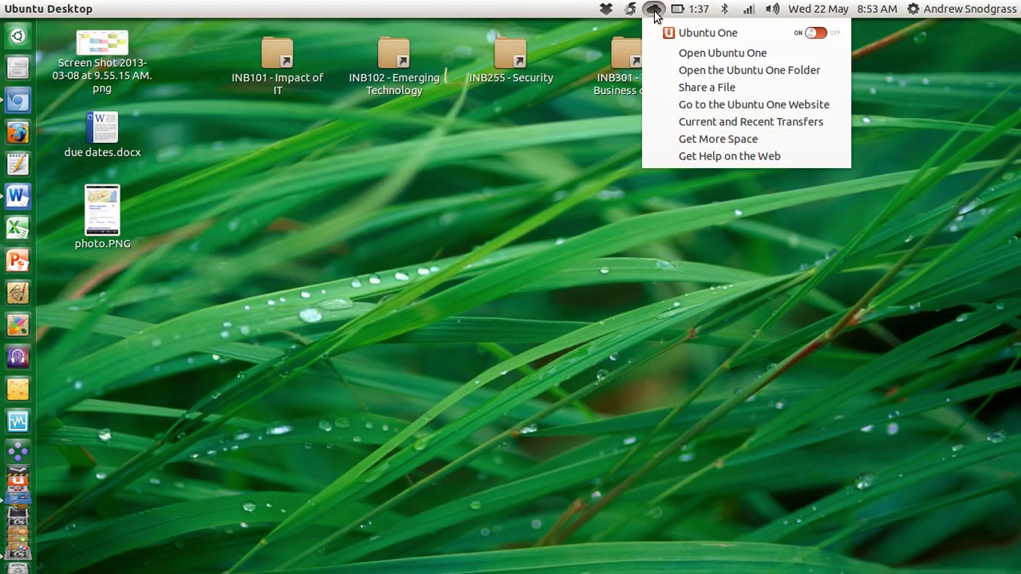
pyautogui.click(669, 255)
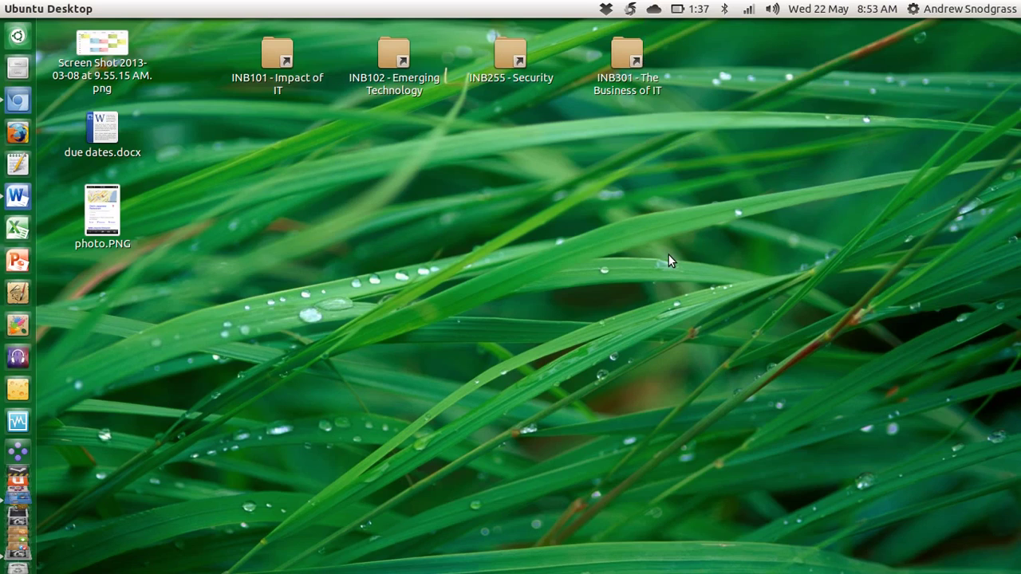
pyautogui.click(653, 9)
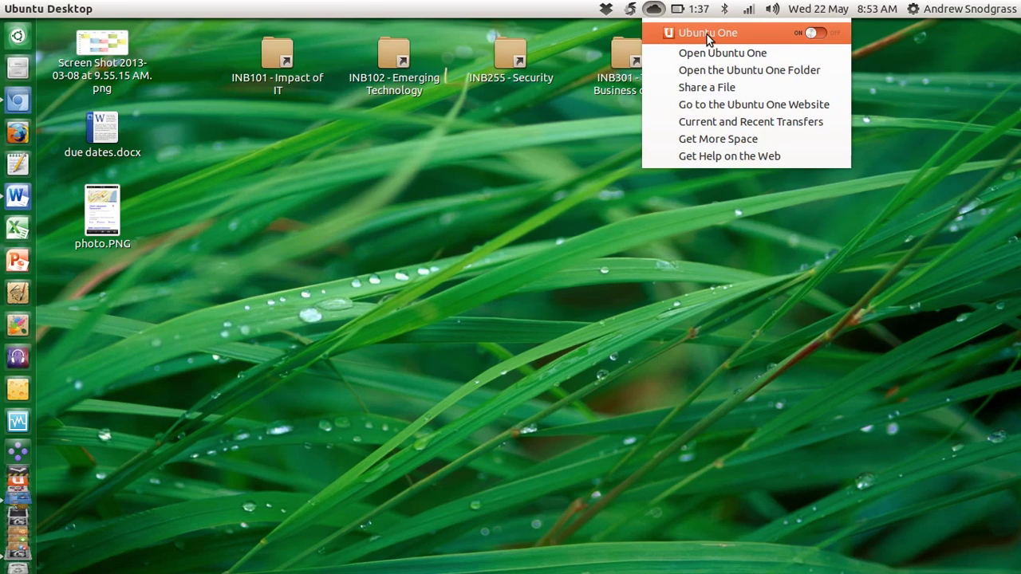
pyautogui.click(224, 229)
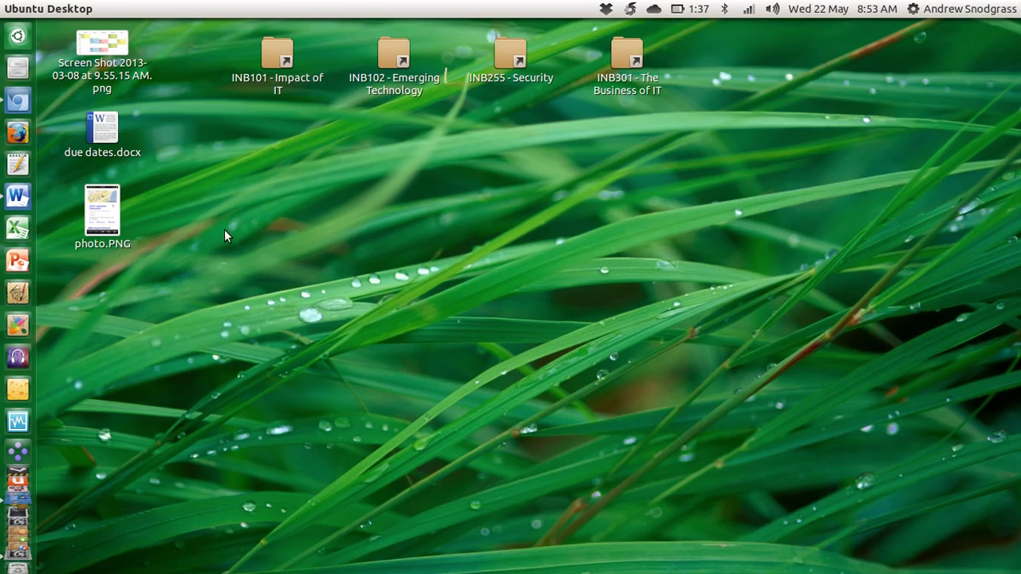
pyautogui.click(13, 515)
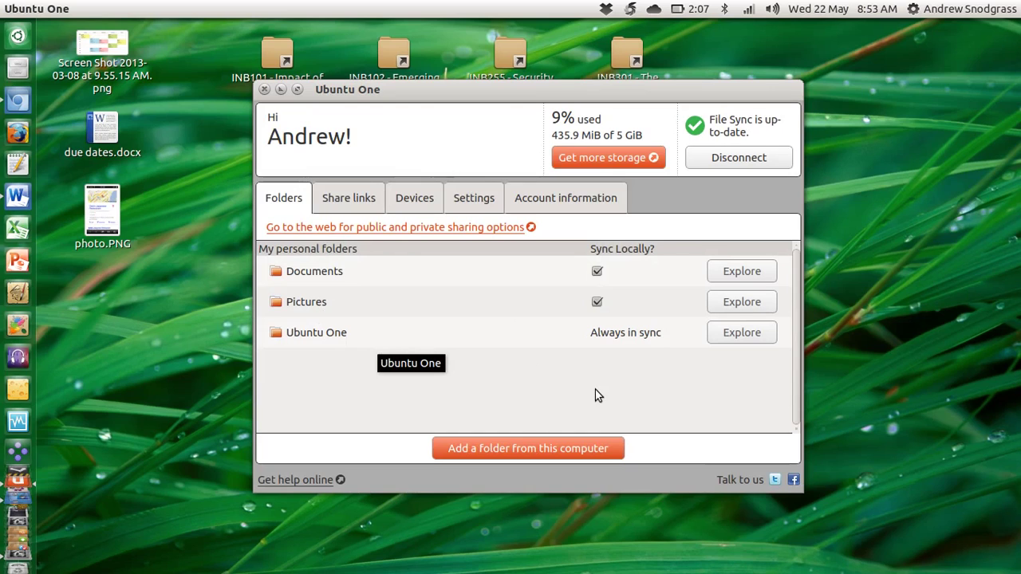
pyautogui.hotkey('alt', 'F4')
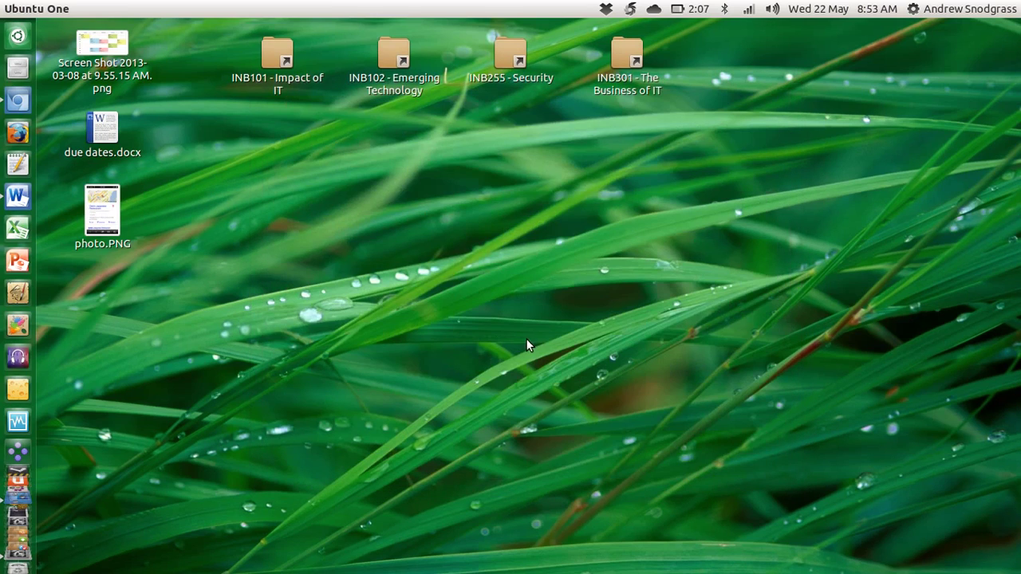
# Copy photo.PNG from the desktop into the Documents folder of the home directory.
pyautogui.click(102, 207)
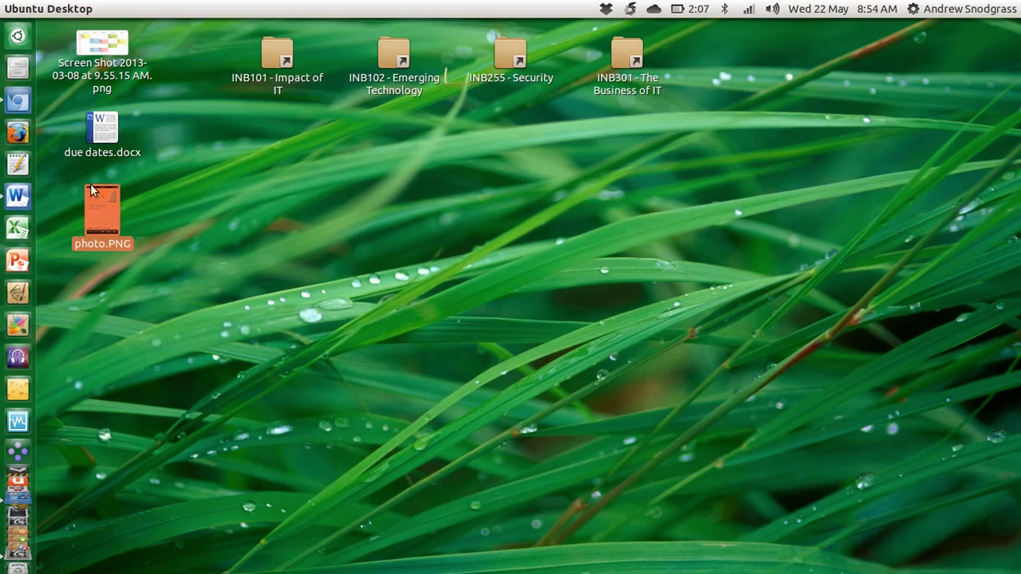
pyautogui.click(18, 69)
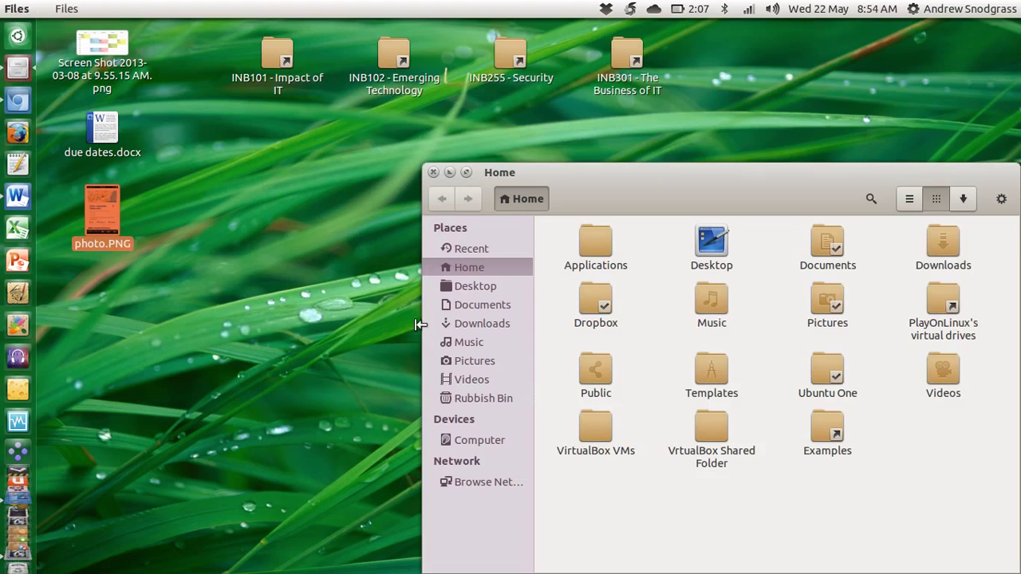
pyautogui.moveTo(718, 200); pyautogui.dragTo(487, 119)
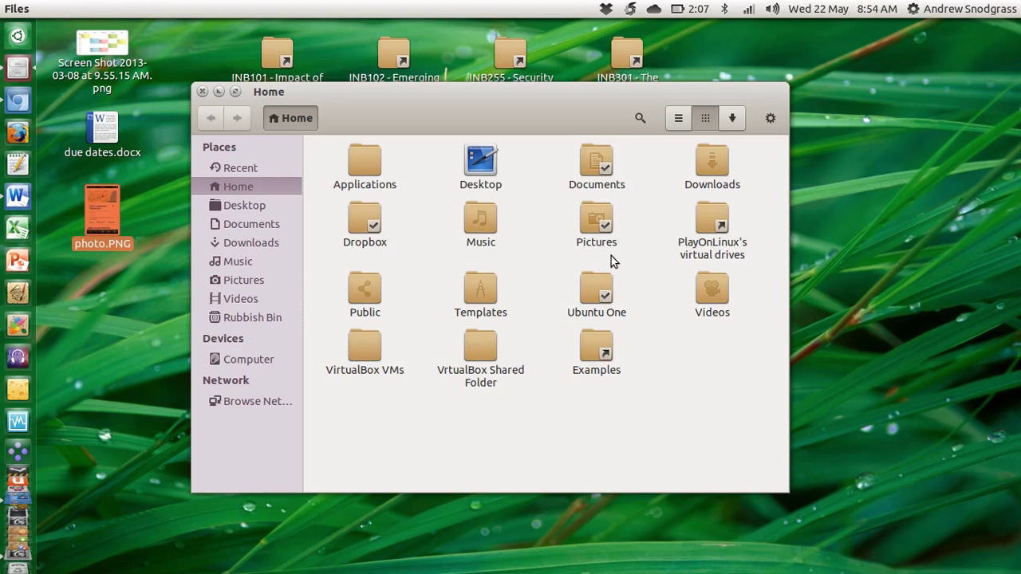
pyautogui.doubleClick(598, 175)
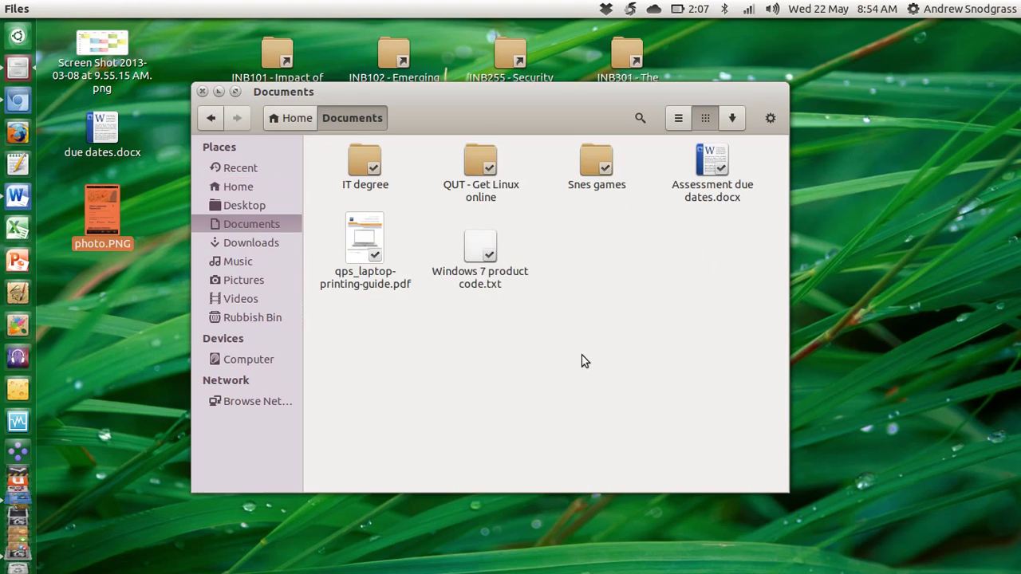
pyautogui.hotkey('ctrl', 'v')
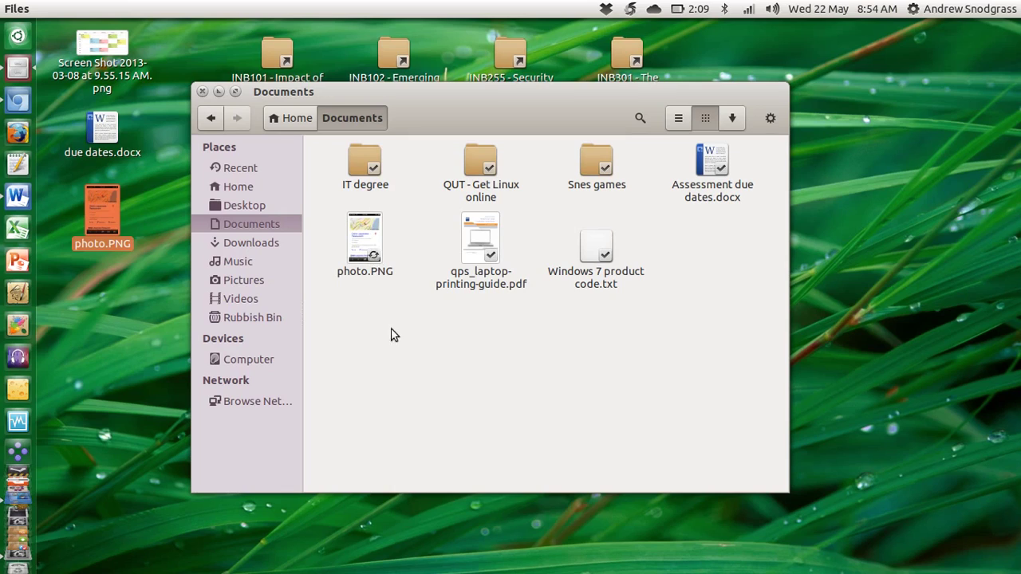
# Check the current and recent Ubuntu One transfers, and view the neighbouring Shutter and Dropbox indicator options.
pyautogui.click(652, 7)
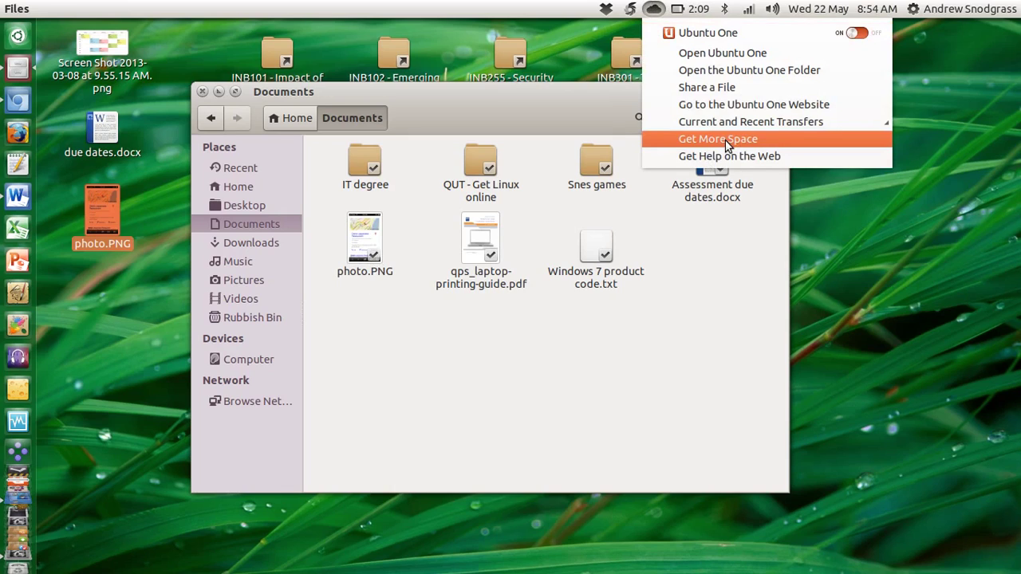
pyautogui.moveTo(702, 118)
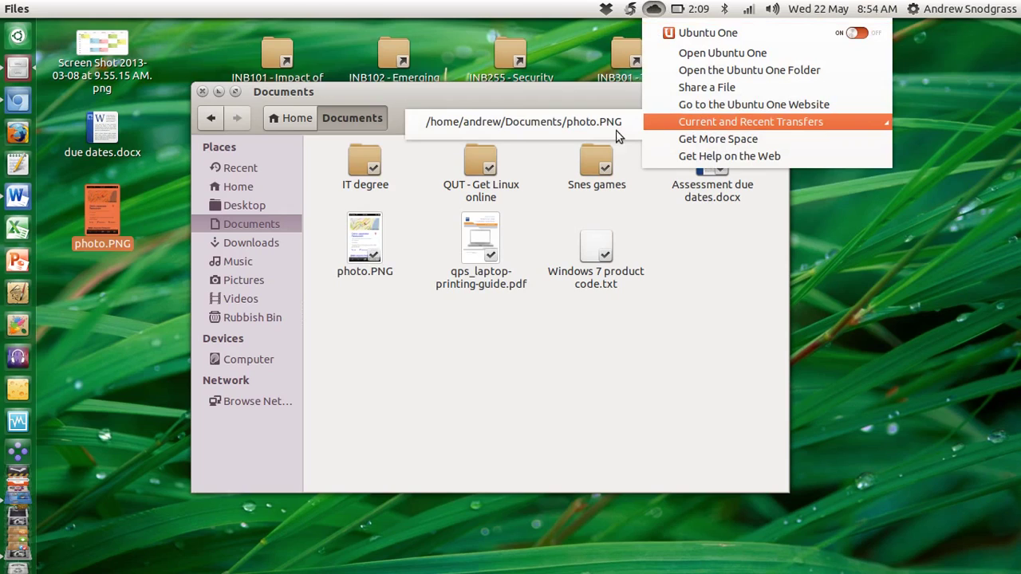
pyautogui.click(680, 328)
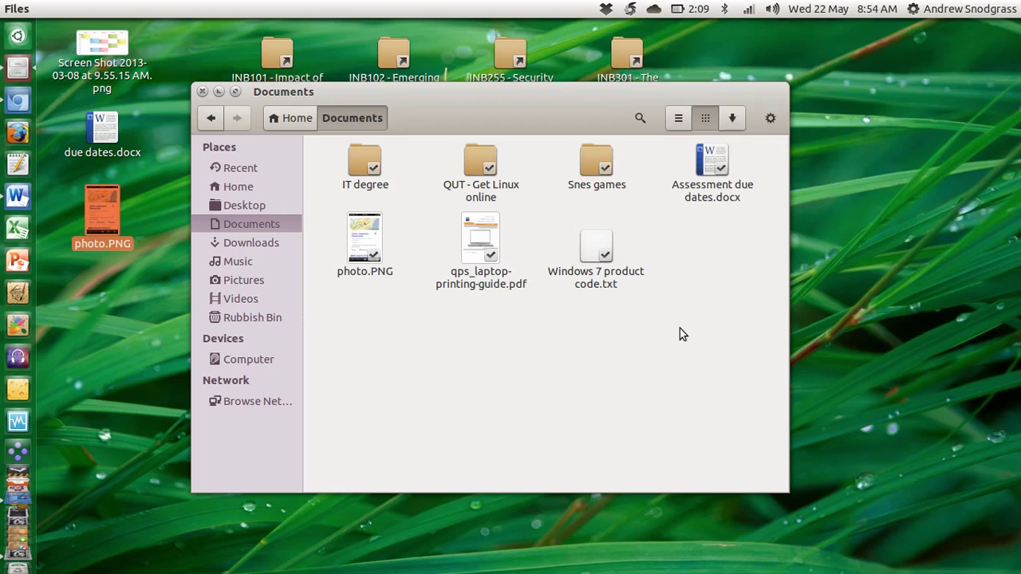
pyautogui.click(607, 7)
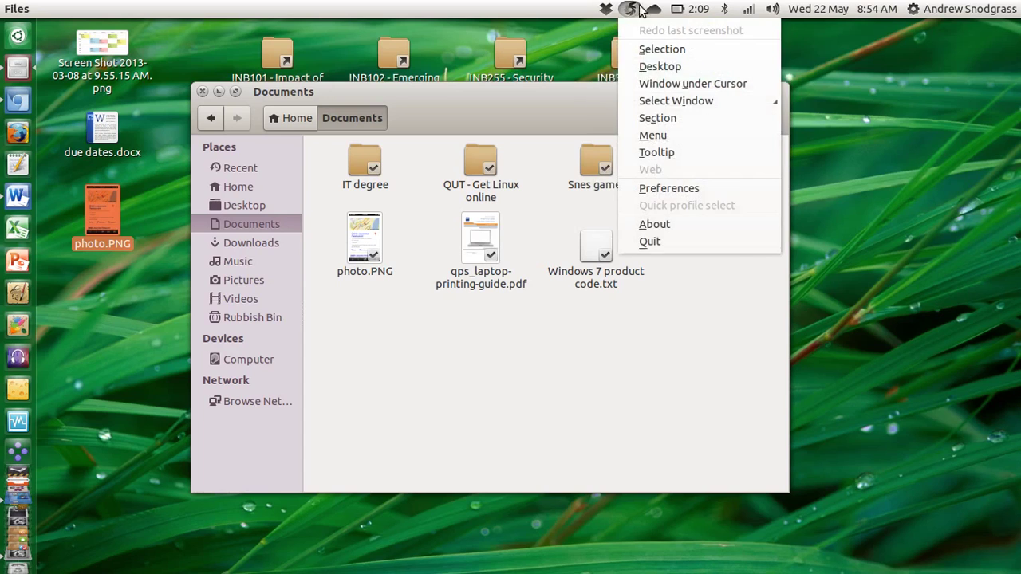
pyautogui.moveTo(655, 10)
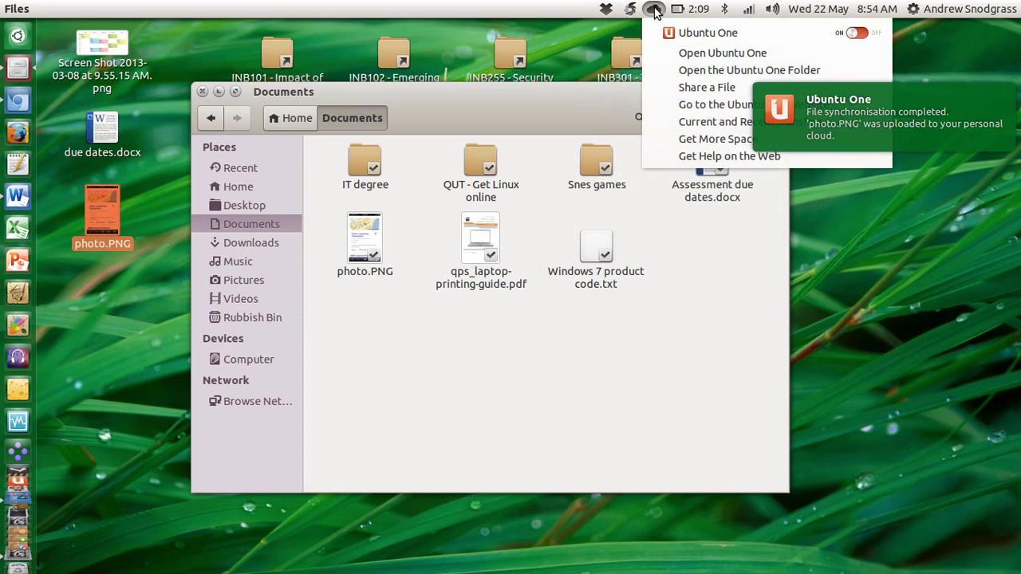
pyautogui.moveTo(604, 16)
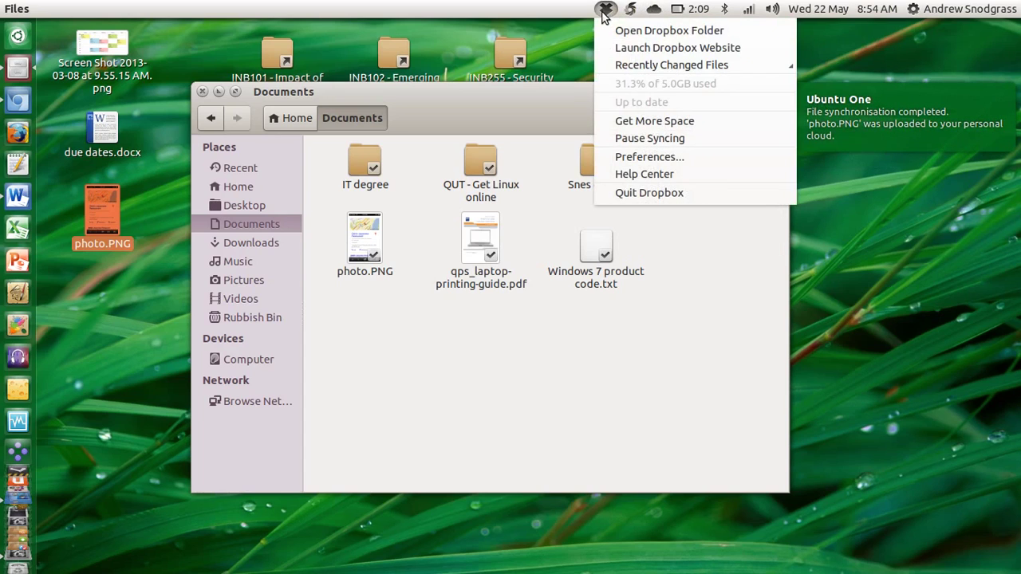
pyautogui.click(563, 343)
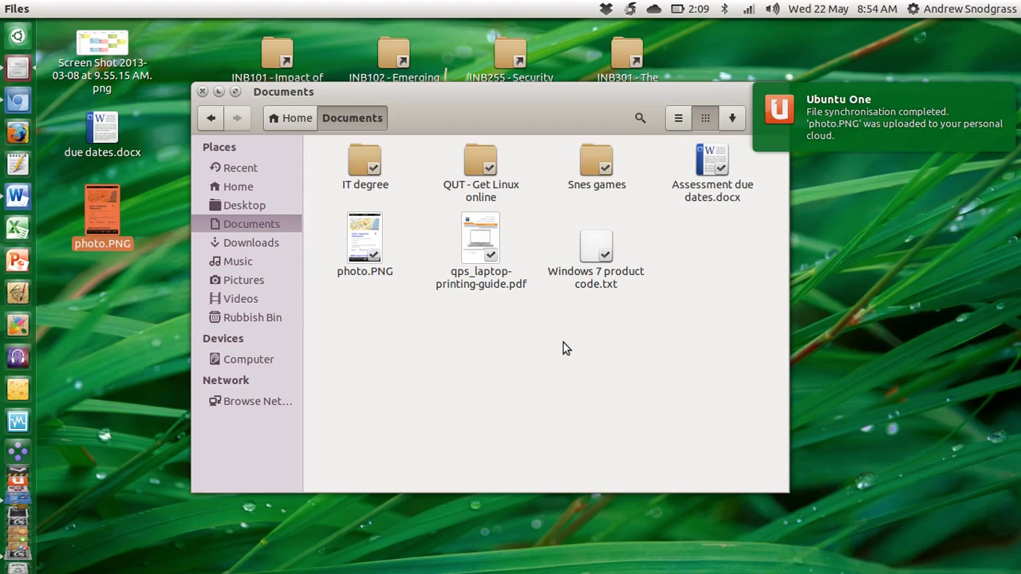
# Open the Ubuntu One website from its indicator and close the resulting single sign-on page.
pyautogui.click(653, 8)
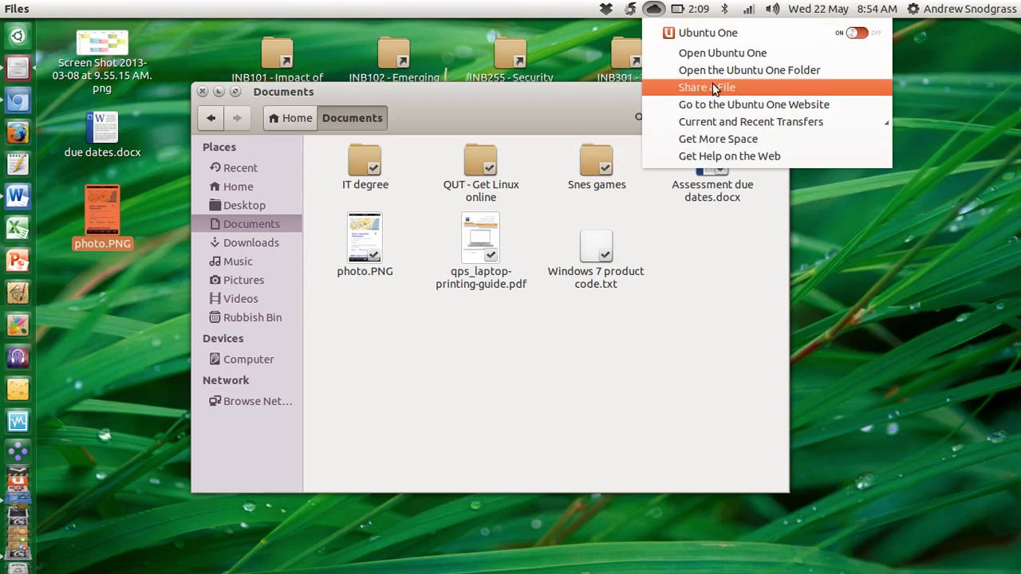
pyautogui.click(714, 104)
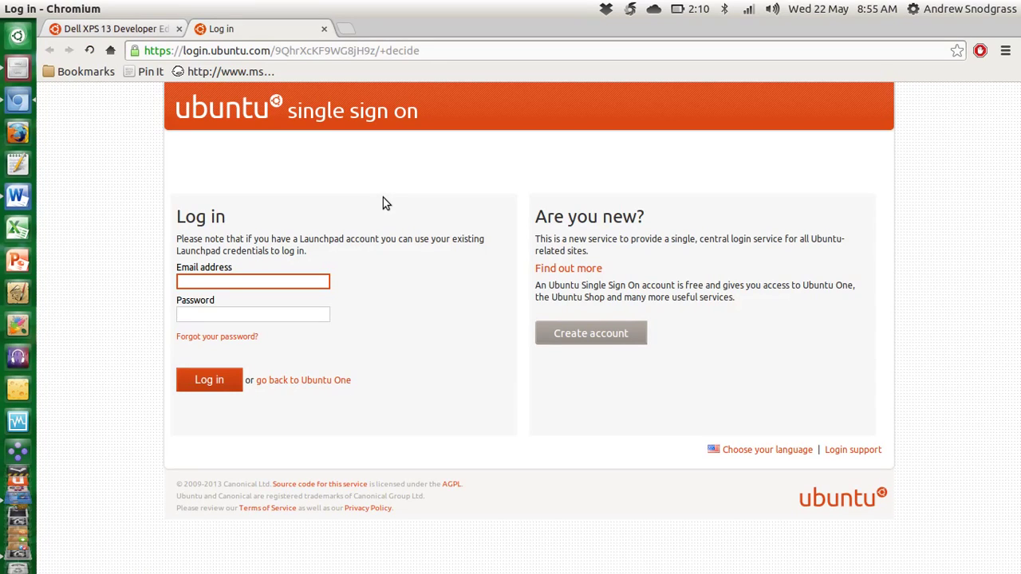
pyautogui.hotkey('ctrl', 'w')
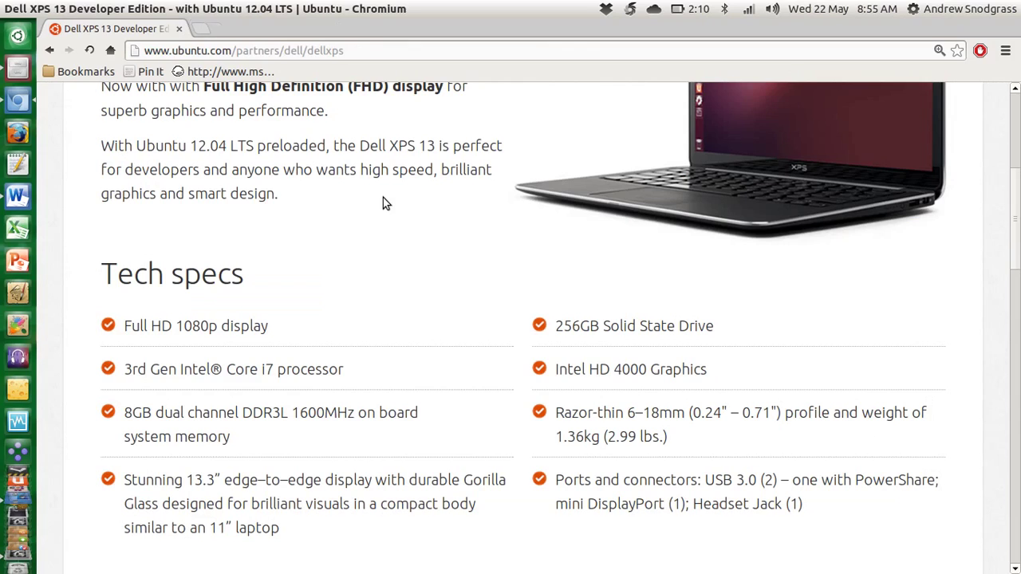
# Minimize the browser, launch Steam and minimize the Documents folder window.
pyautogui.click(26, 8)
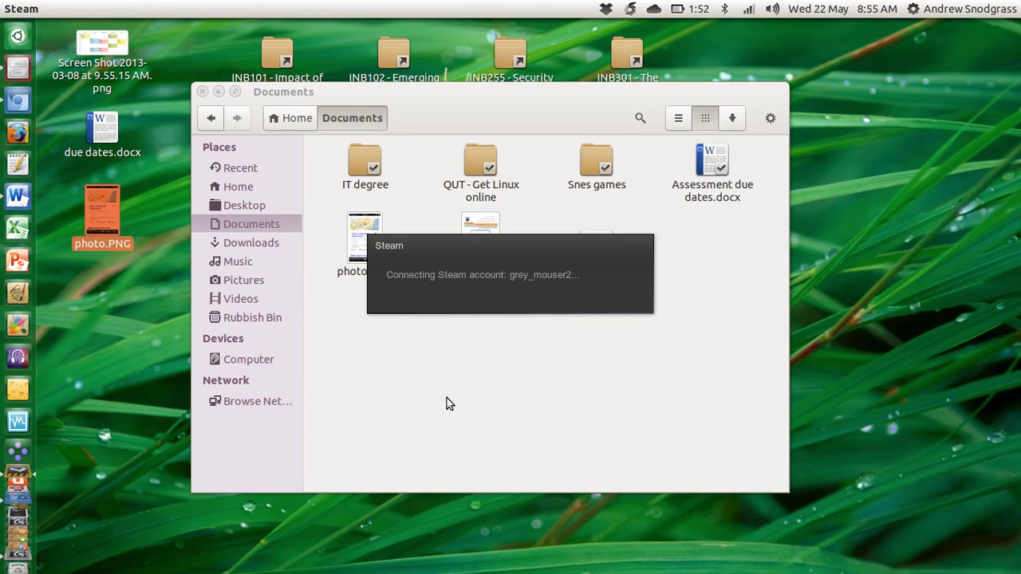
pyautogui.click(218, 92)
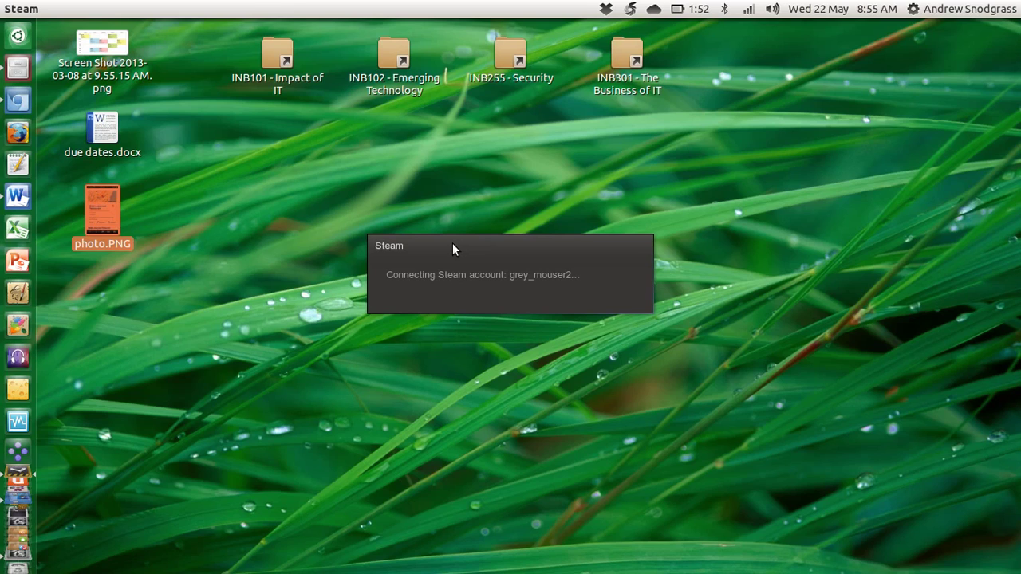
# Capture a 295 x 250 pixel selection screenshot of the due dates.docx and photo.PNG desktop icons with Shutter.
pyautogui.click(630, 8)
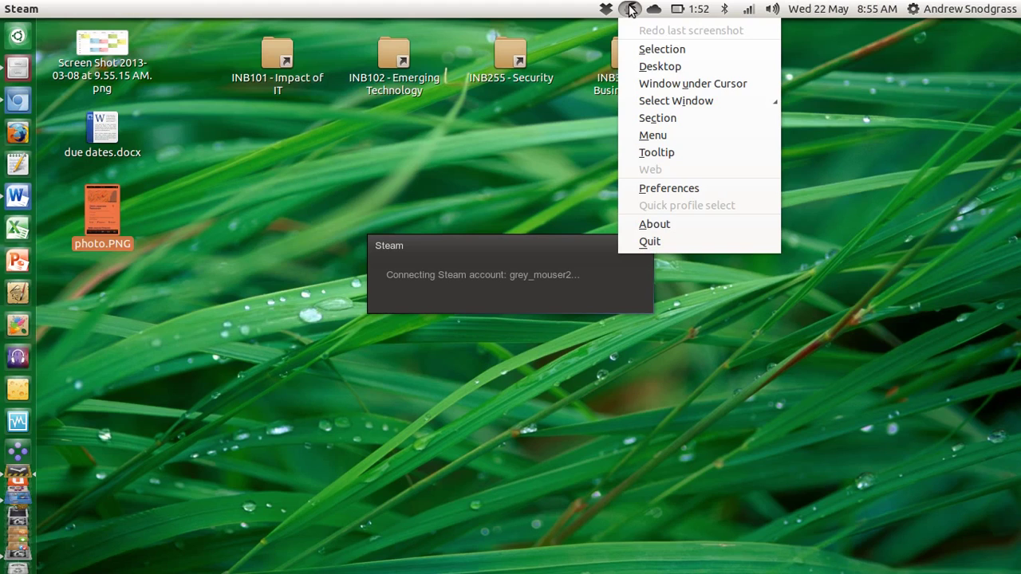
pyautogui.click(647, 50)
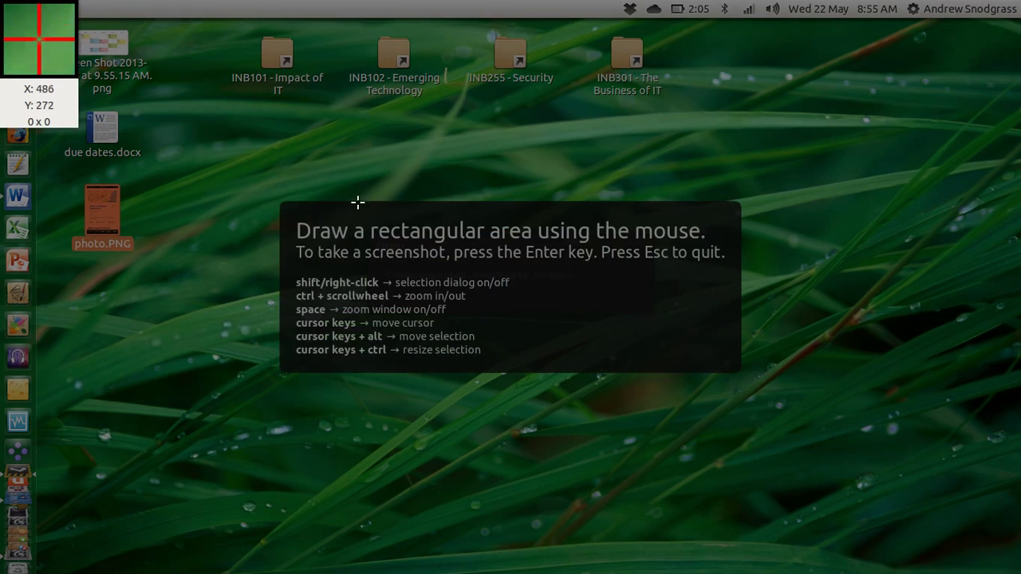
pyautogui.moveTo(272, 270); pyautogui.dragTo(52, 83)
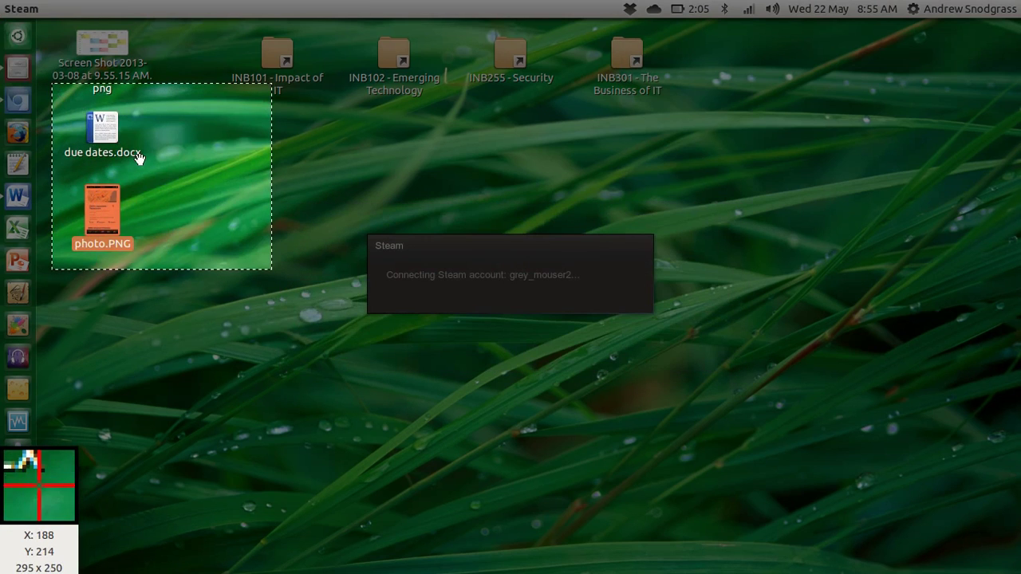
pyautogui.press('Return')
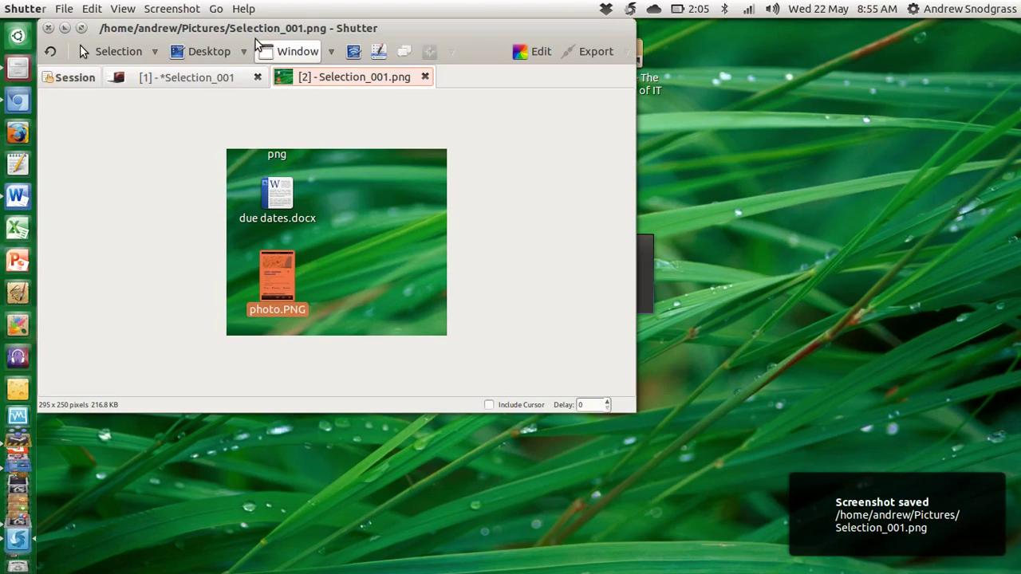
# Move the Shutter window toward the desktop's centre, view both captured selections, close them and quit Shutter.
pyautogui.moveTo(269, 35); pyautogui.dragTo(361, 74)
pyautogui.click(285, 115)
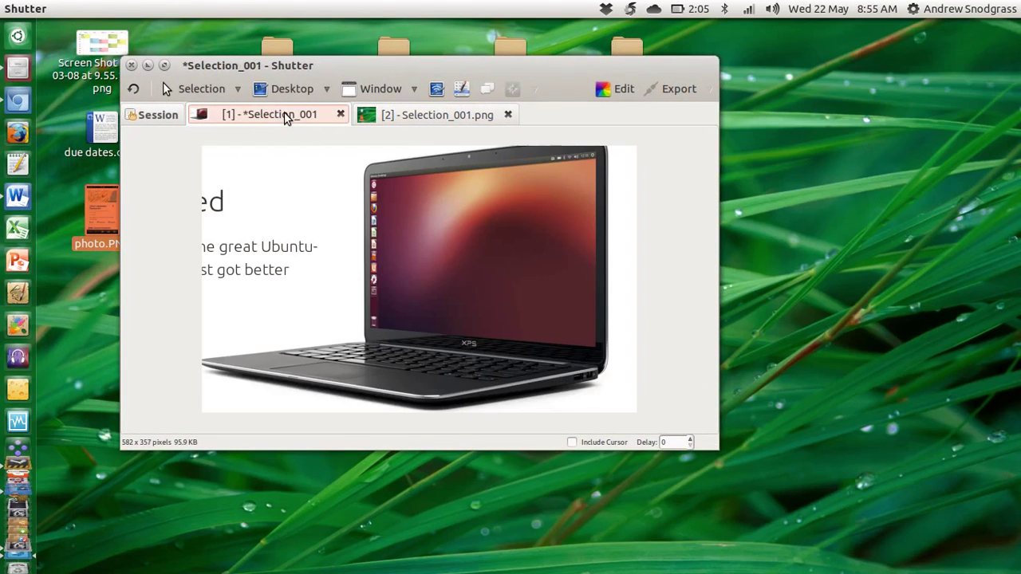
pyautogui.click(390, 115)
pyautogui.click(341, 114)
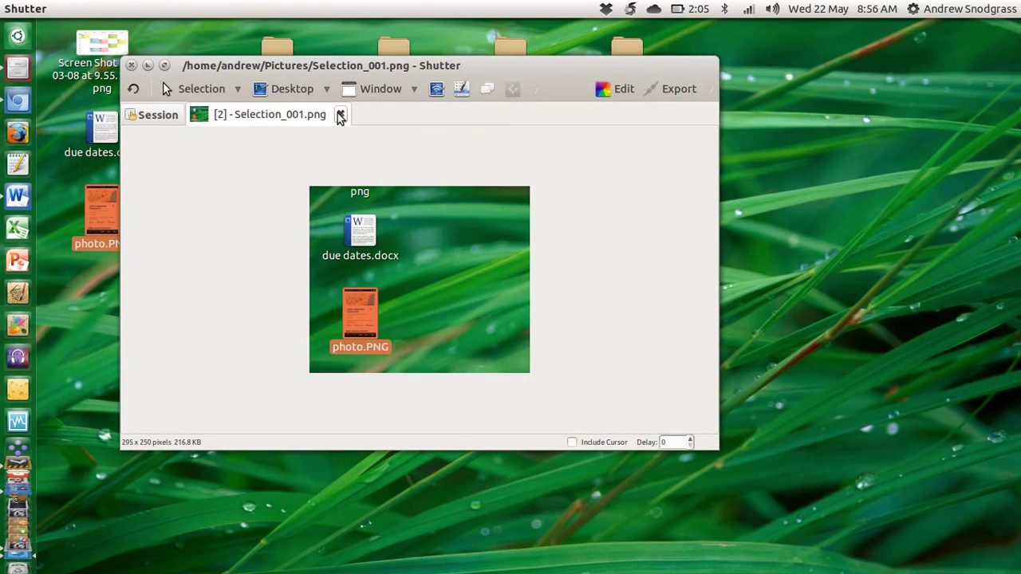
pyautogui.click(341, 114)
pyautogui.hotkey('ctrl', 'q')
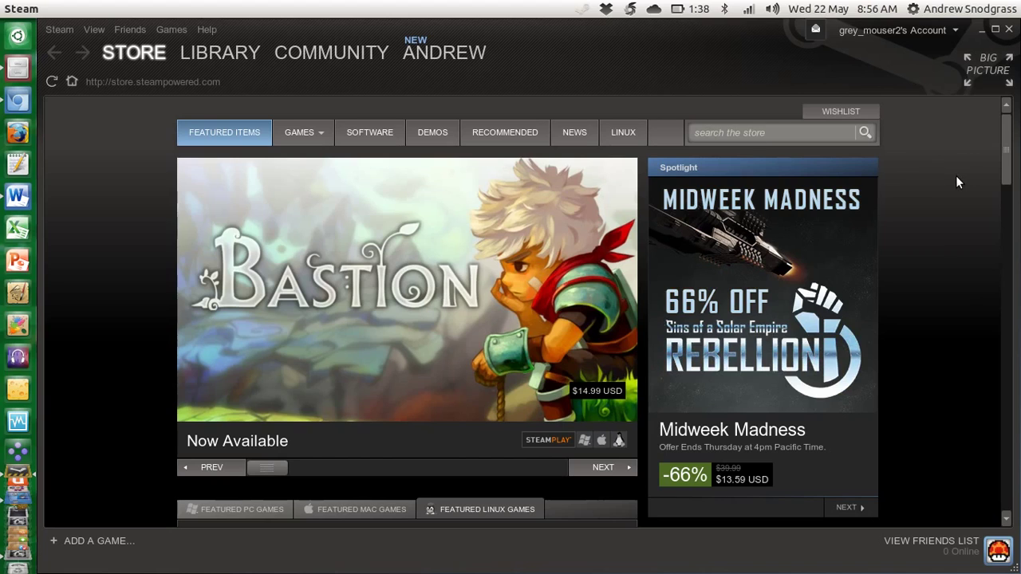
# Close Steam, then clear the text from Word's Document1 and close Word without saving.
pyautogui.hotkey('alt', 'F4')
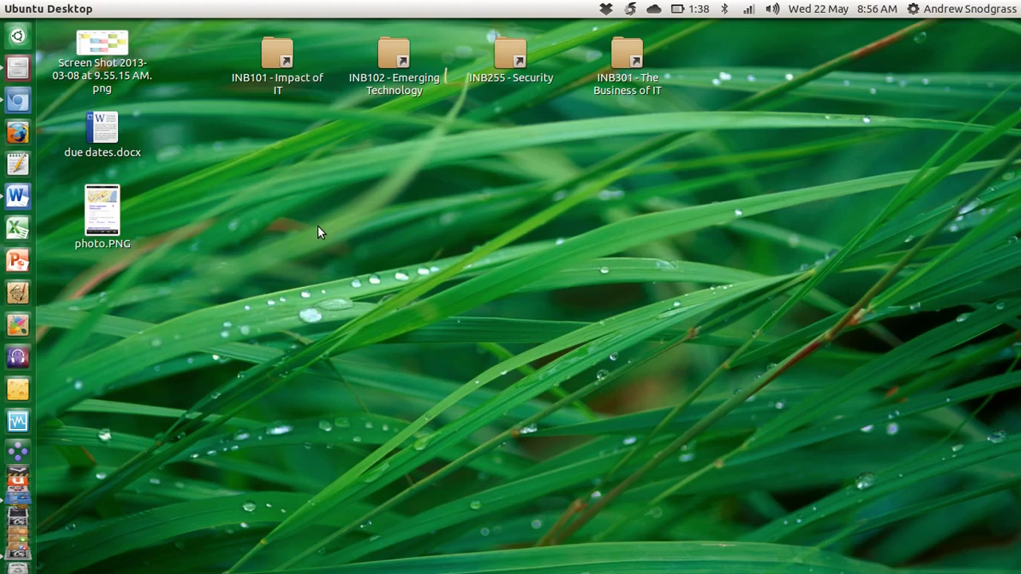
pyautogui.click(17, 196)
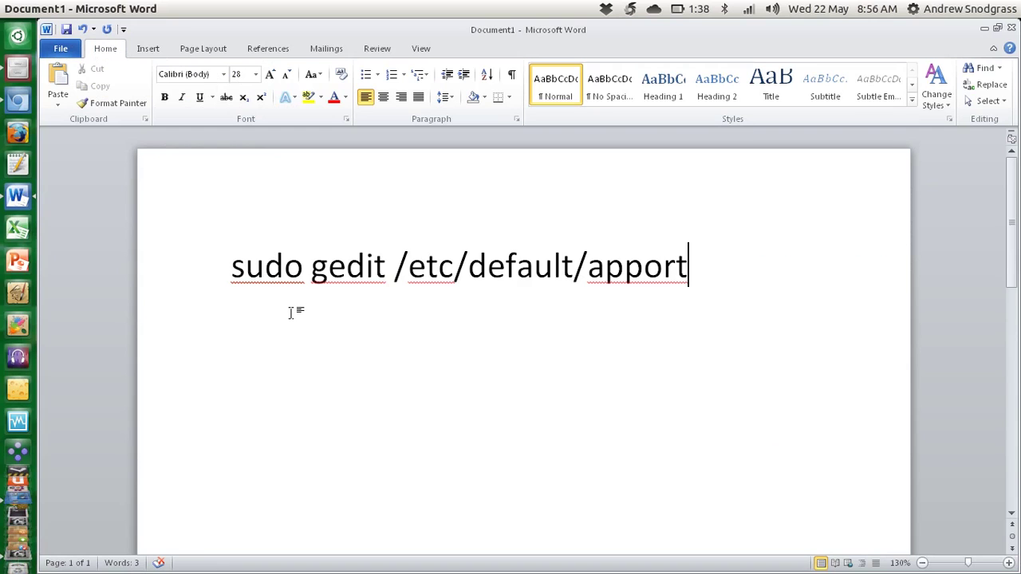
pyautogui.hotkey('ctrl', 'a')
pyautogui.press('BackSpace')
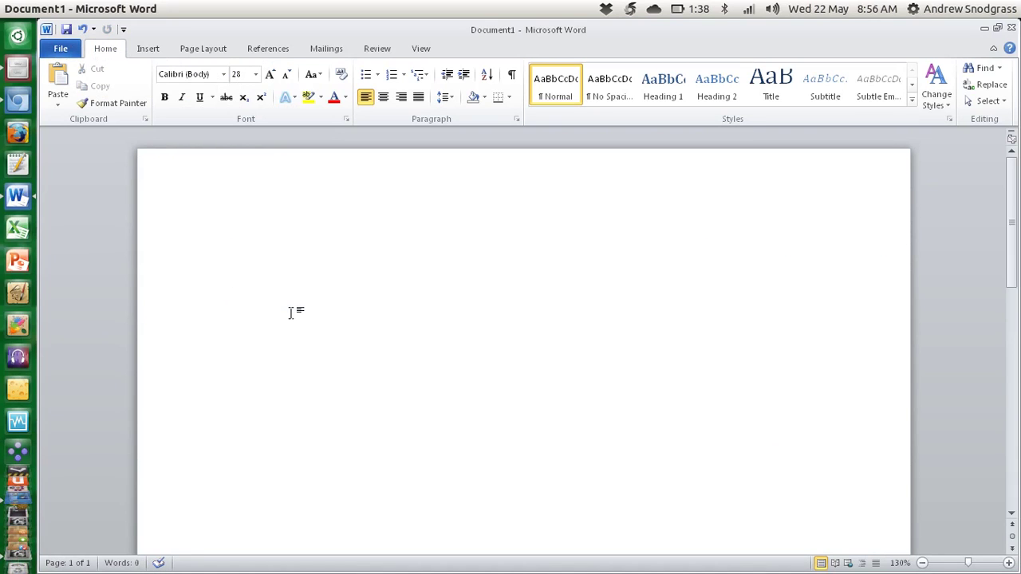
pyautogui.hotkey('alt', 'F4')
pyautogui.click(519, 319)
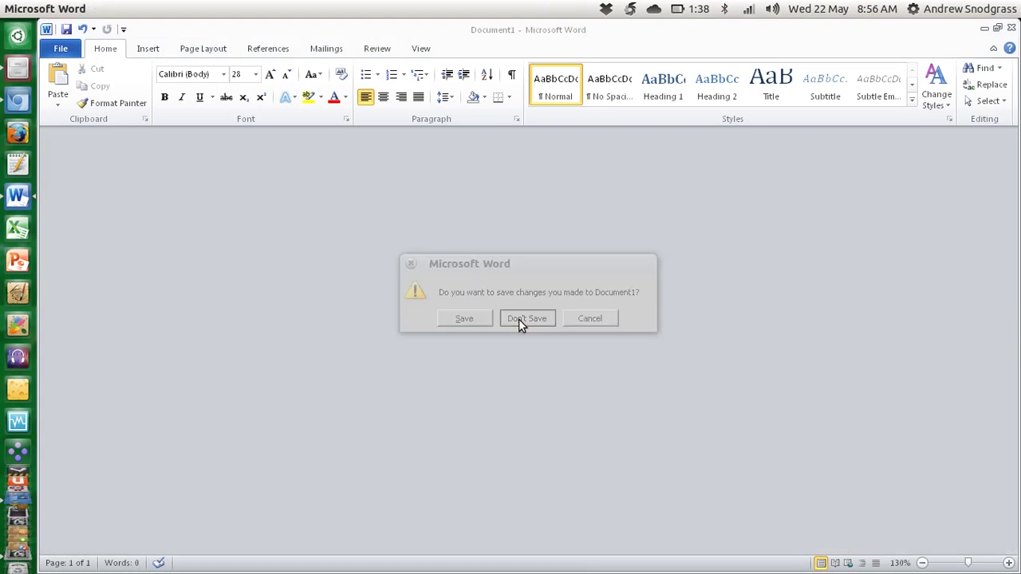
pyautogui.rightClick(519, 319)
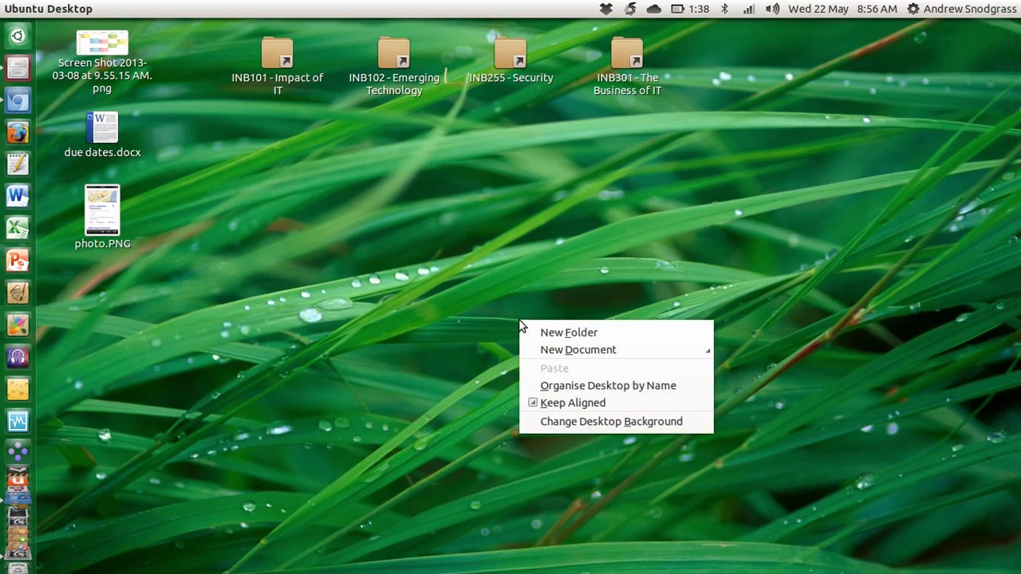
pyautogui.click(452, 263)
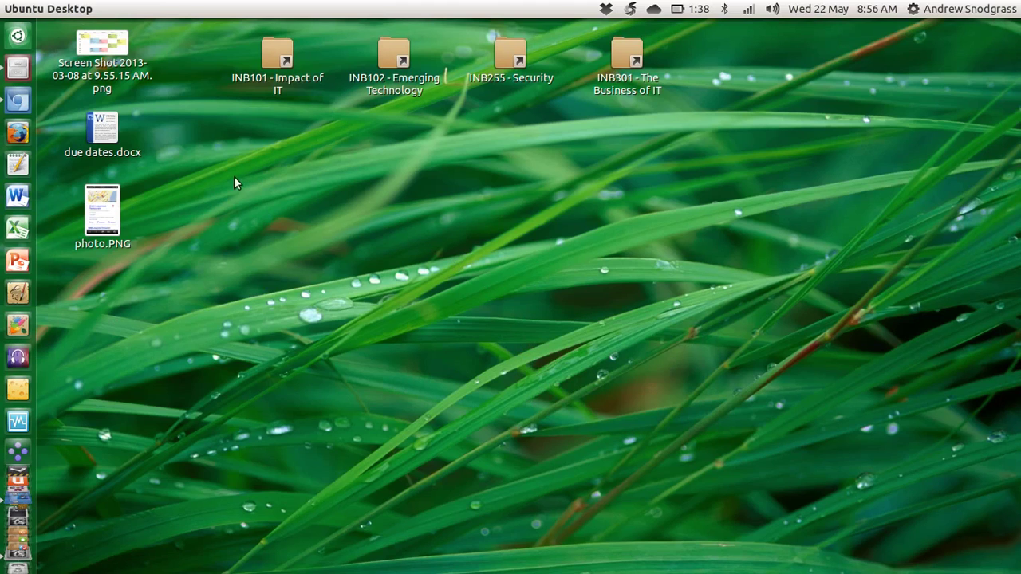
# Bring back Chromium's Dell XPS 13 page and highlight the display, processor, memory and graphics entries in the tech specs.
pyautogui.click(20, 101)
pyautogui.scroll(5, 351, 275)
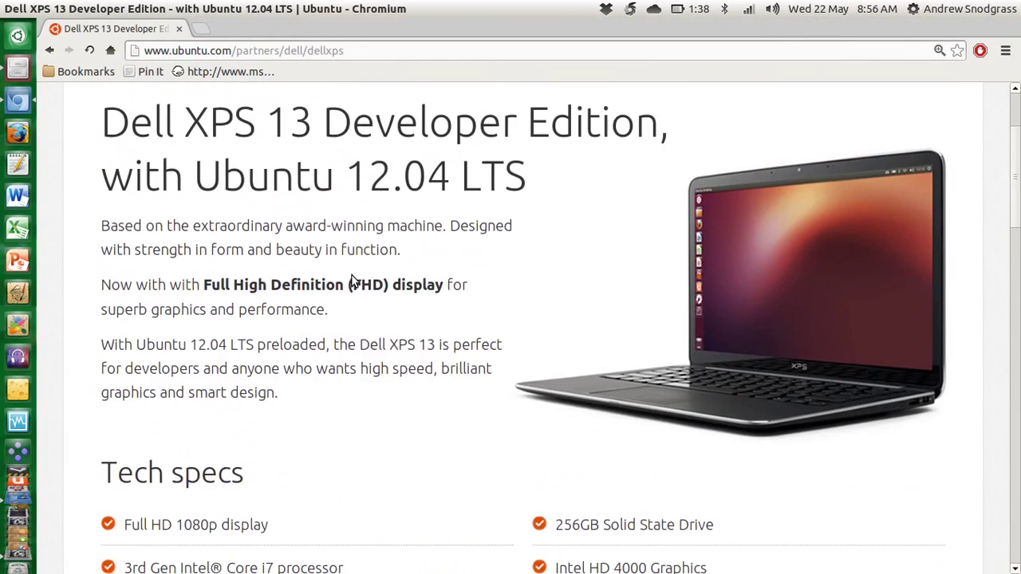
pyautogui.scroll(-3, 352, 276)
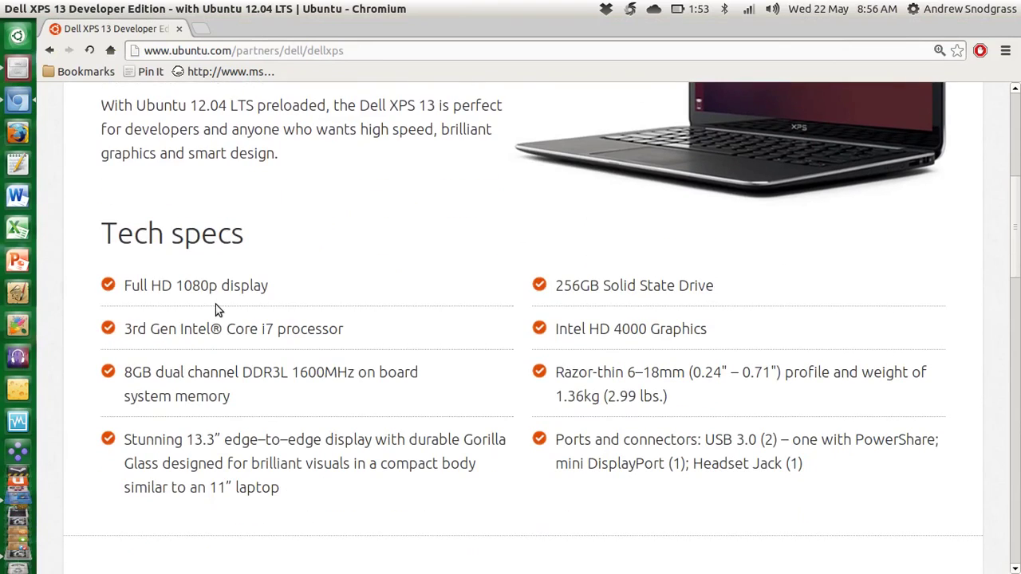
pyautogui.moveTo(175, 285); pyautogui.dragTo(229, 285)
pyautogui.click(226, 335)
pyautogui.moveTo(183, 329); pyautogui.dragTo(137, 328)
pyautogui.click(247, 345)
pyautogui.moveTo(183, 372); pyautogui.dragTo(142, 373)
pyautogui.click(279, 392)
pyautogui.moveTo(591, 327); pyautogui.dragTo(556, 328)
pyautogui.click(671, 358)
# Review the Dell XPS 13 introduction and highlight the laptop's thickness figures in the tech specs.
pyautogui.scroll(3, 667, 353)
pyautogui.scroll(3, 786, 317)
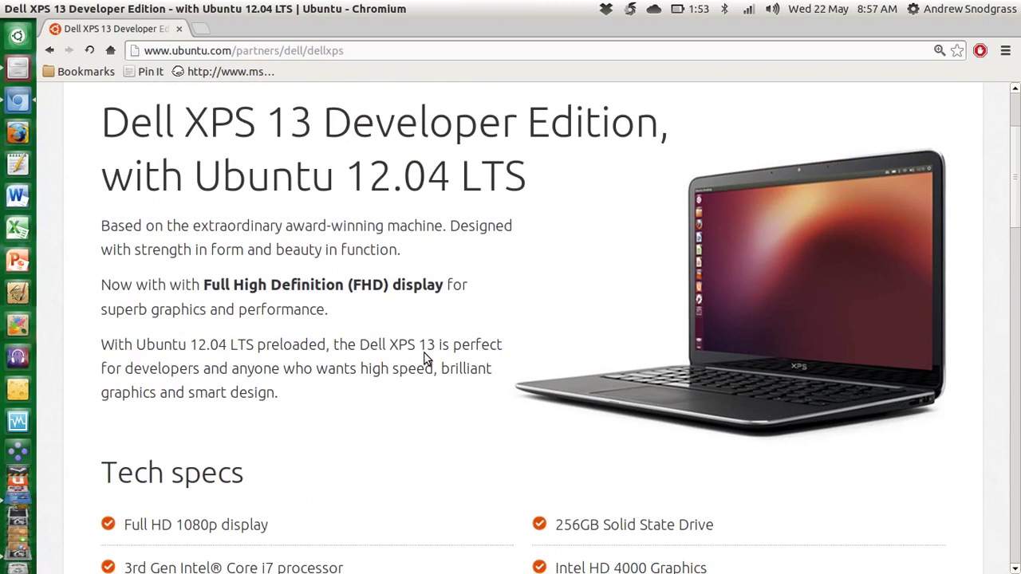
pyautogui.scroll(-7, 424, 358)
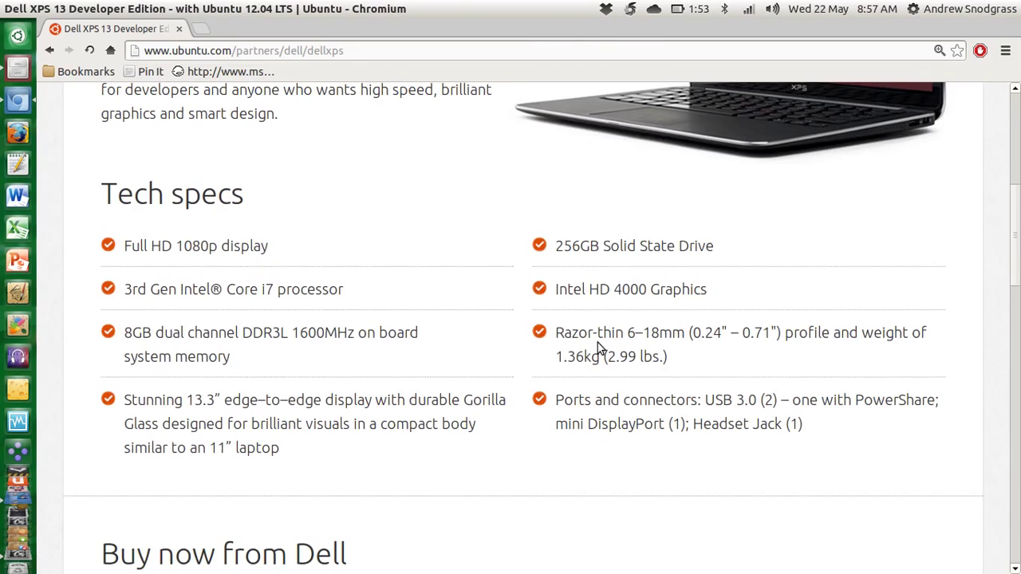
pyautogui.moveTo(656, 333); pyautogui.dragTo(789, 343)
pyautogui.click(766, 356)
# Show the desktop and bring up the vokoscreen recorder window.
pyautogui.press('ctrl+super+d')
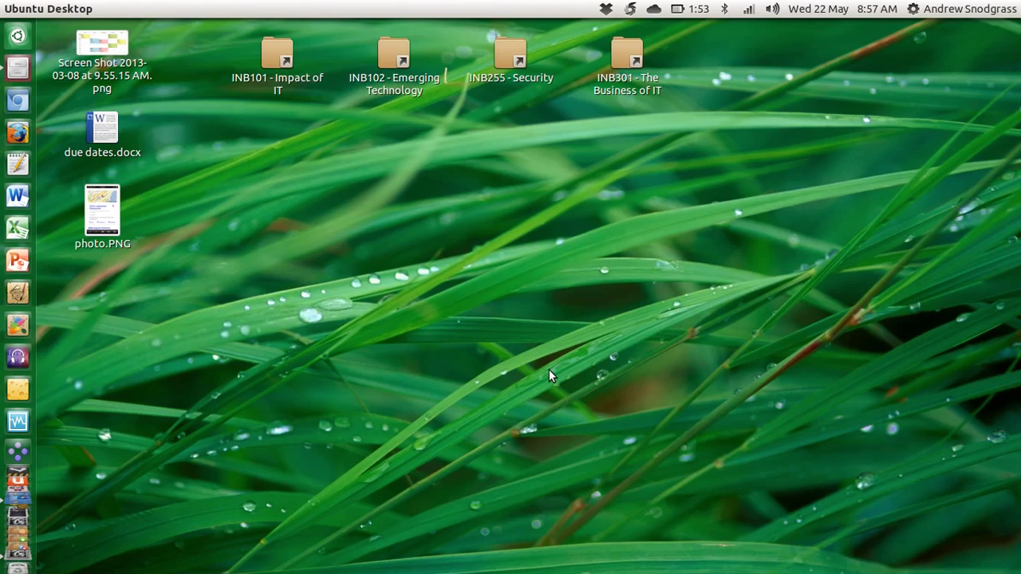
pyautogui.rightClick(438, 351)
pyautogui.click(306, 210)
pyautogui.scroll(-3, 19, 317)
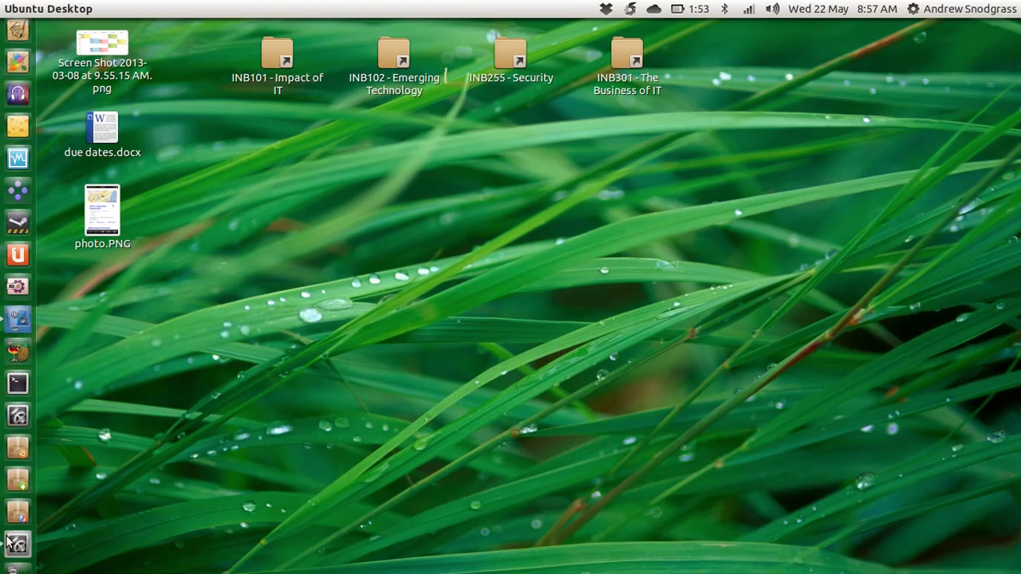
pyautogui.click(18, 317)
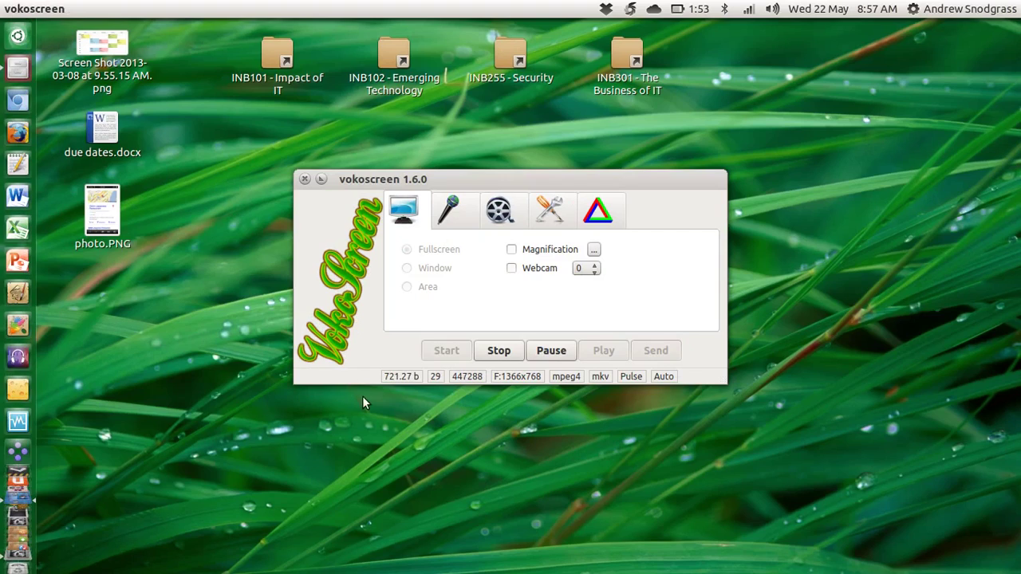